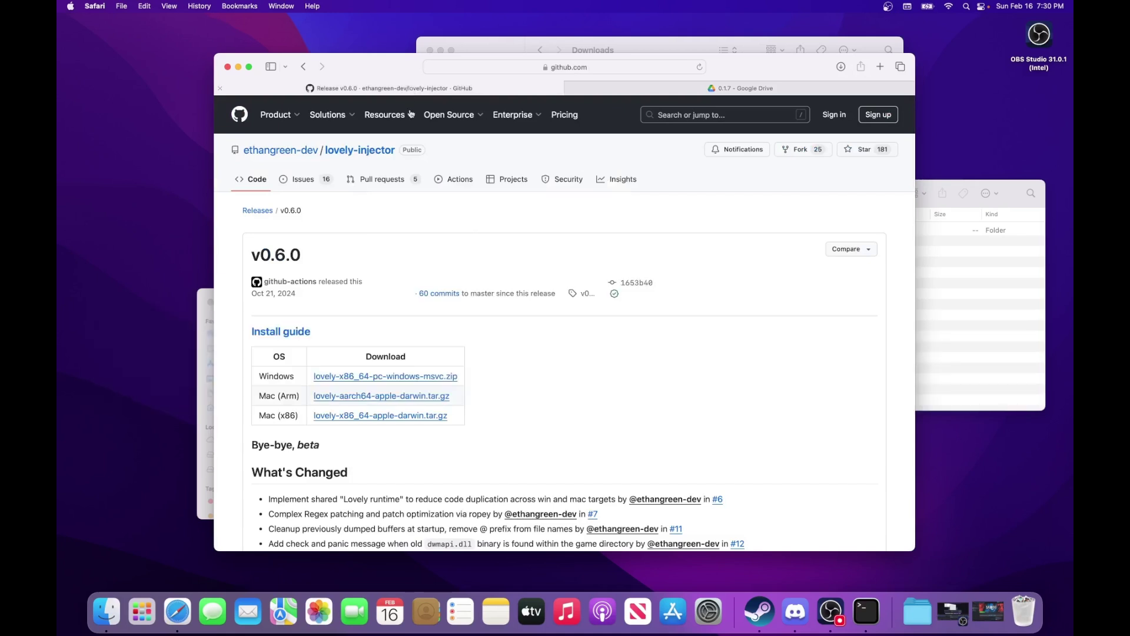
Bring up the mod's how-to-install chat channel and scroll through its instructions.
mouse_move(411, 114)
click(789, 603)
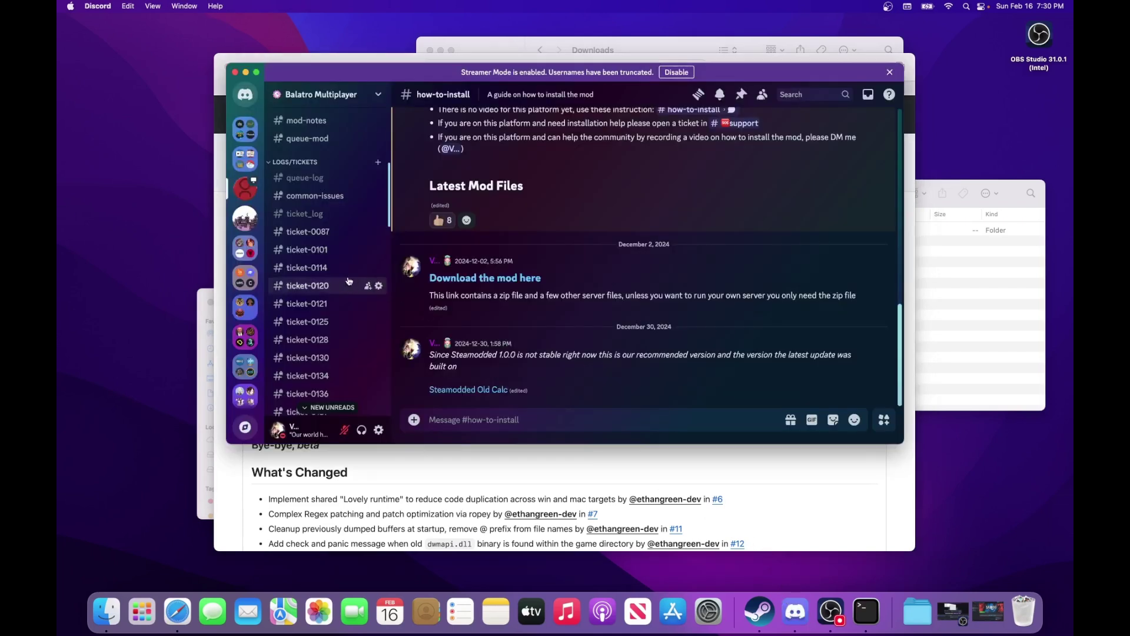
scroll(336, 273, up, 5)
scroll(347, 311, down, 6)
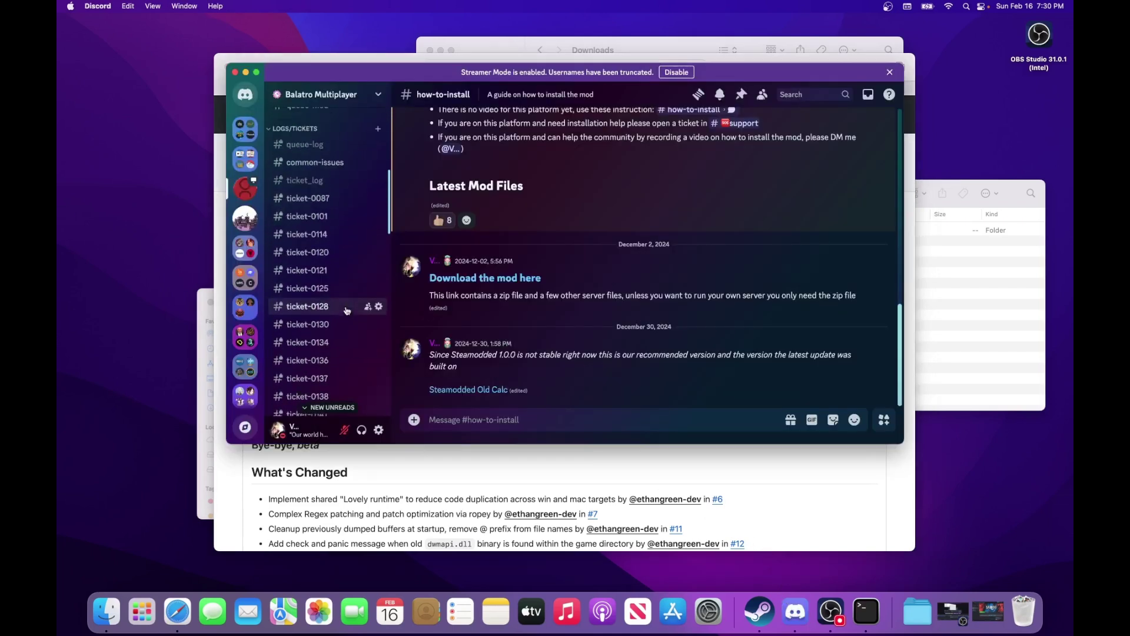
scroll(347, 311, down, 8)
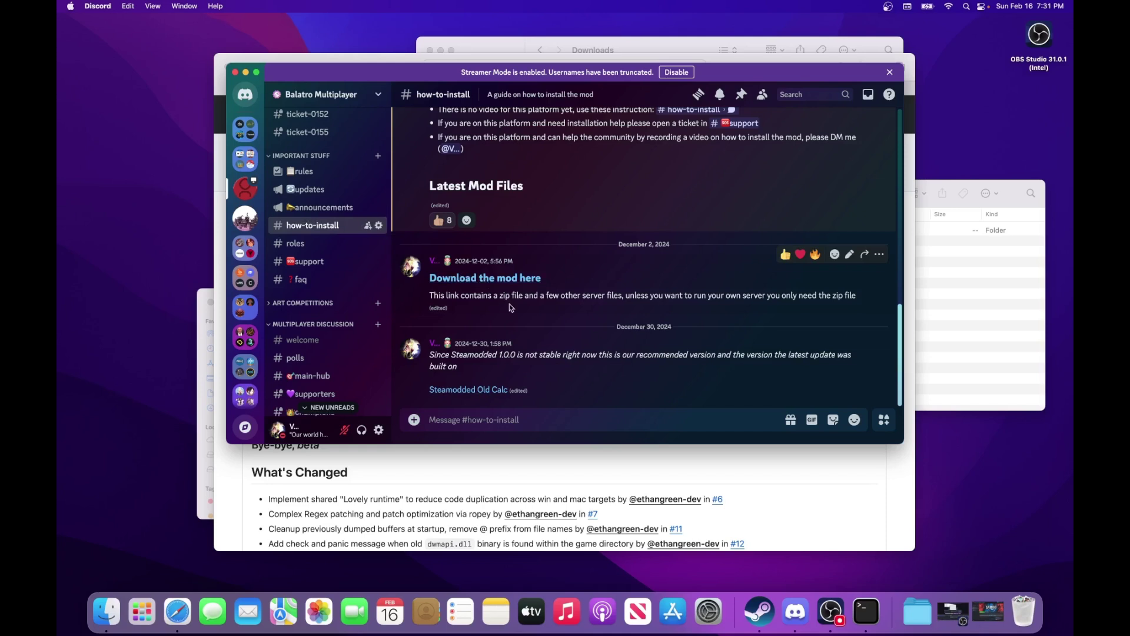
Switch to the 0.1.7 Google Drive folder and preview Multiplayer-beta-0.1.7.9.zip's contents.
click(585, 478)
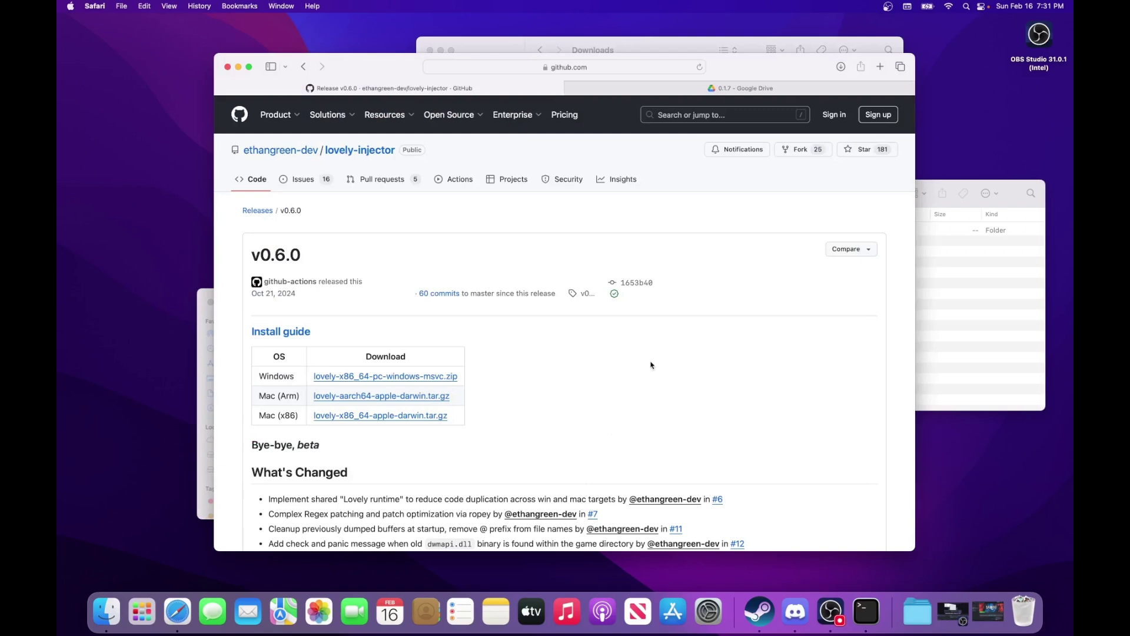
click(721, 88)
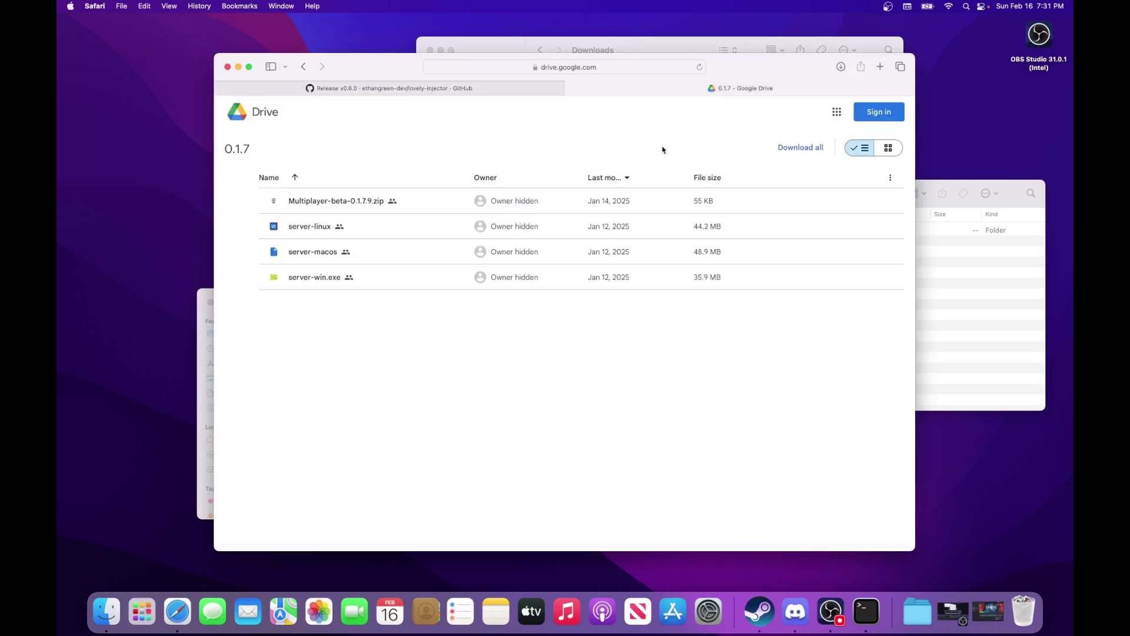
double_click(445, 203)
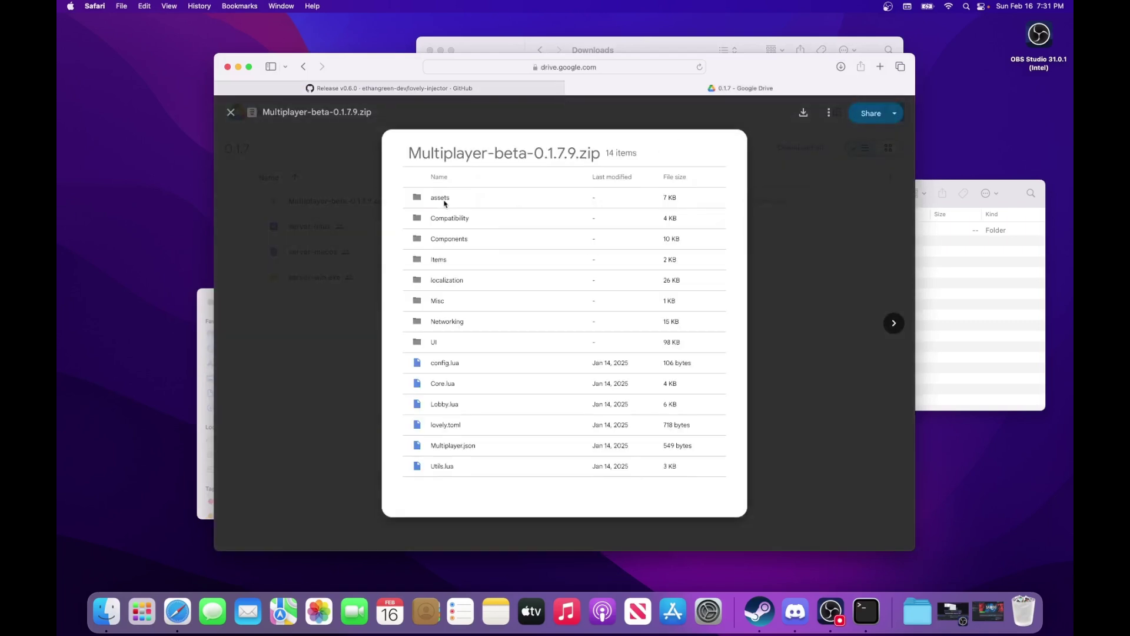
click(369, 237)
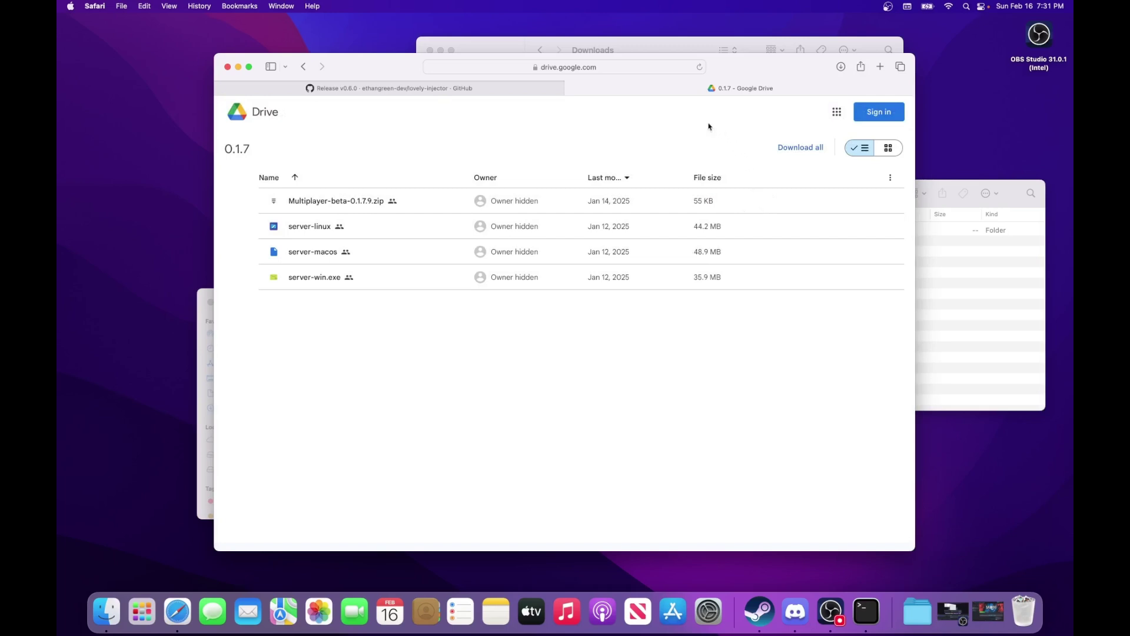
Move the old lovely-x86_64-apple-darwin folder in Downloads to the Trash.
click(656, 49)
drag(657, 49, 657, 75)
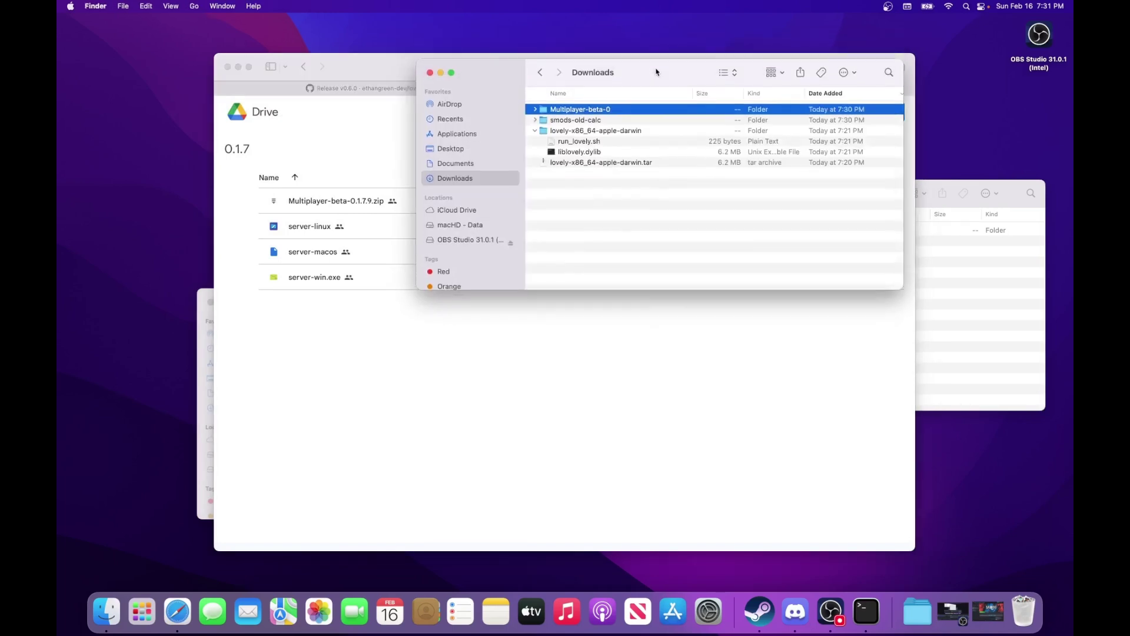
click(533, 134)
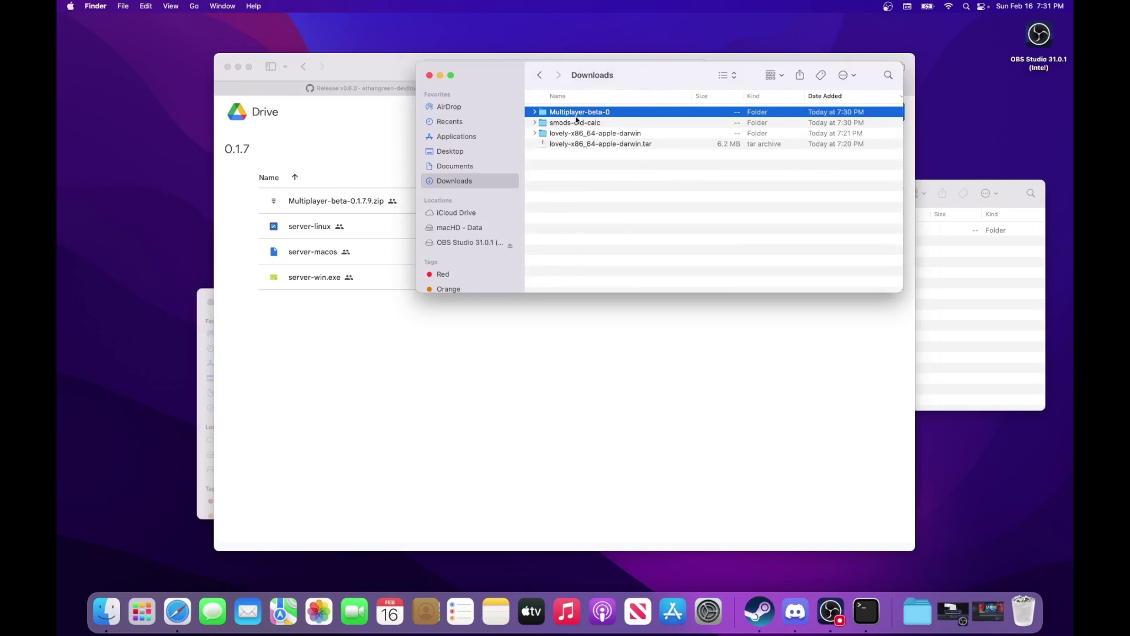
click(591, 147)
click(588, 134)
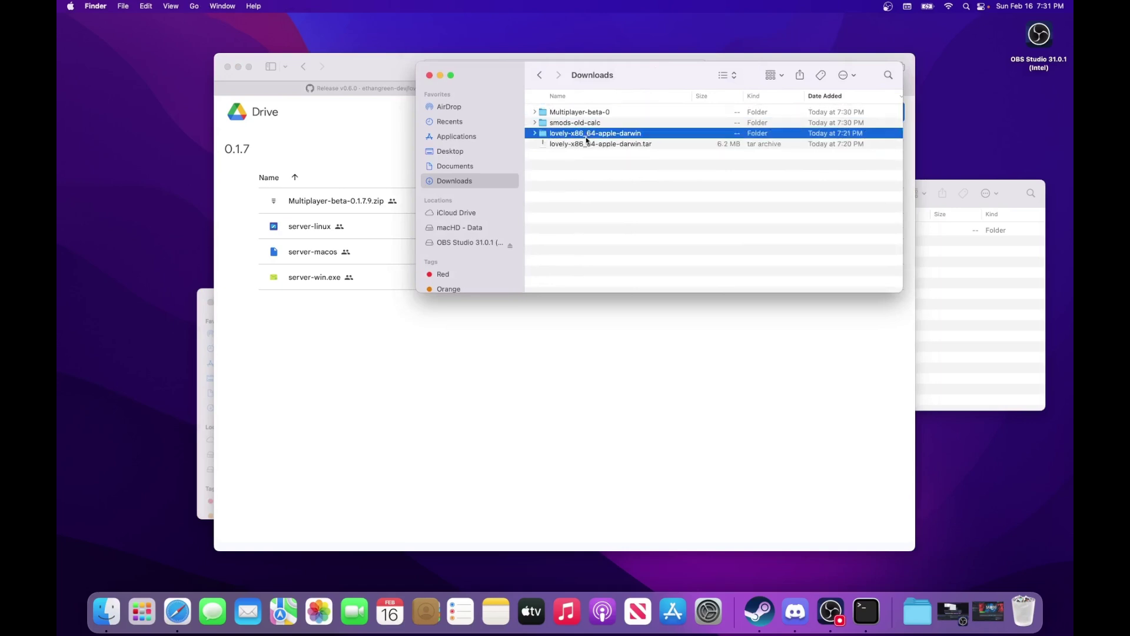
right_click(587, 136)
click(616, 172)
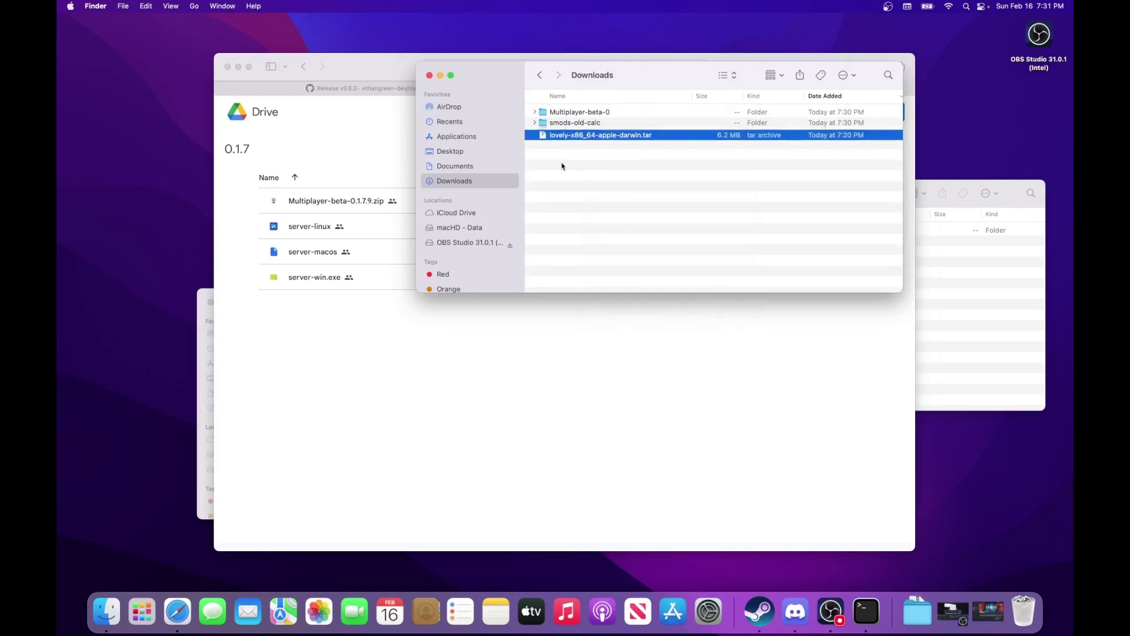
Extract the lovely tar with Archive Utility and select run_lovely.sh and liblovely.dylib.
right_click(604, 135)
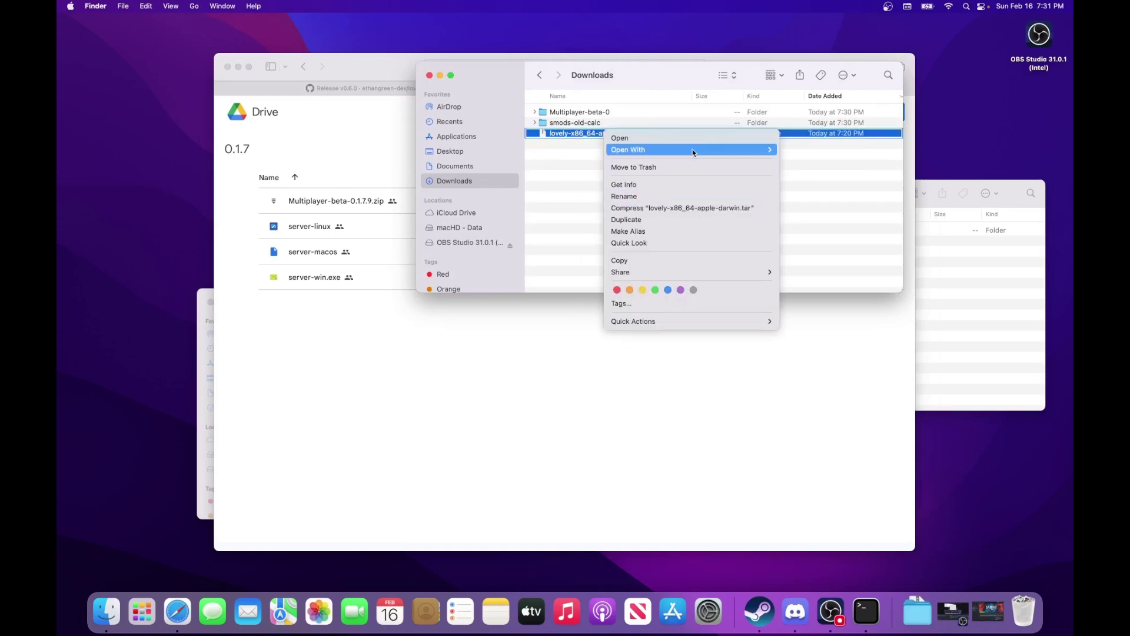
mouse_move(695, 152)
click(804, 149)
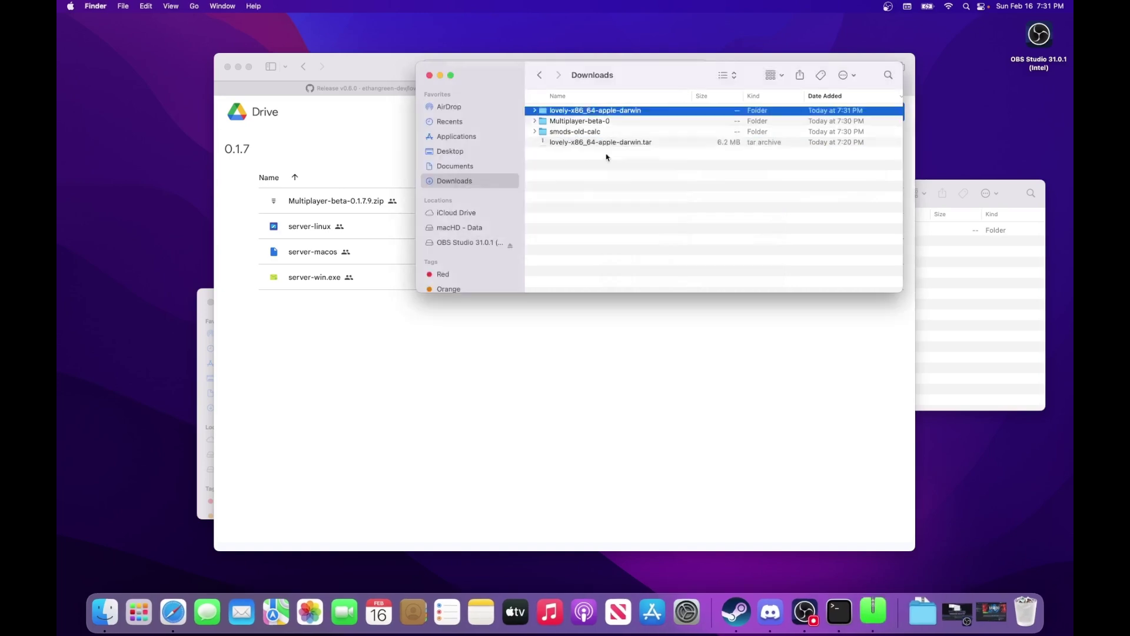
click(535, 112)
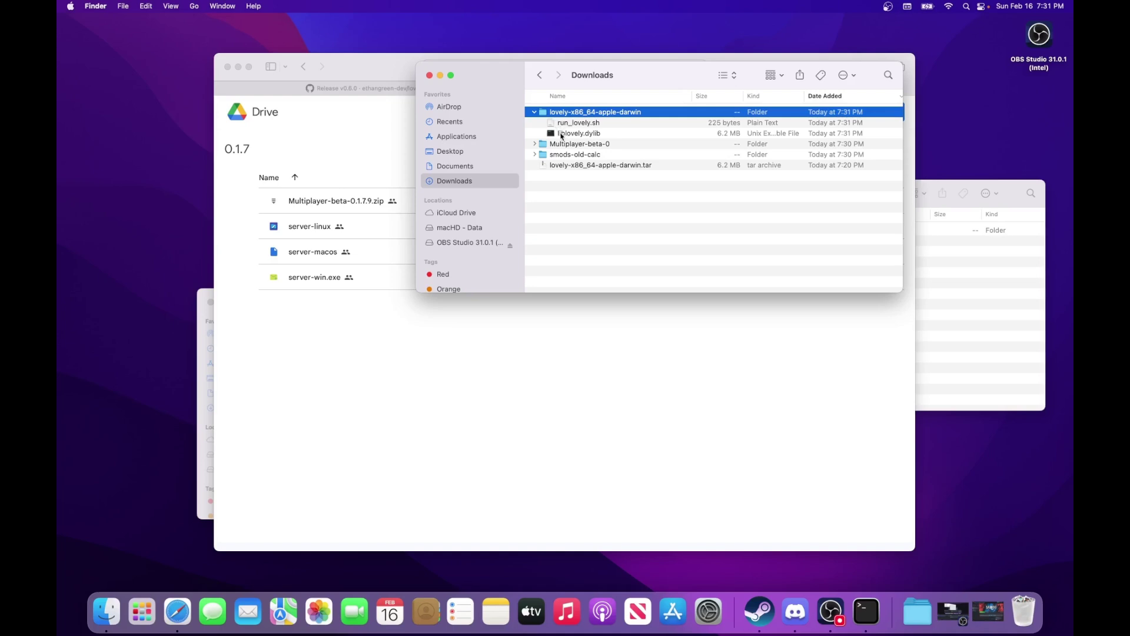
click(592, 123)
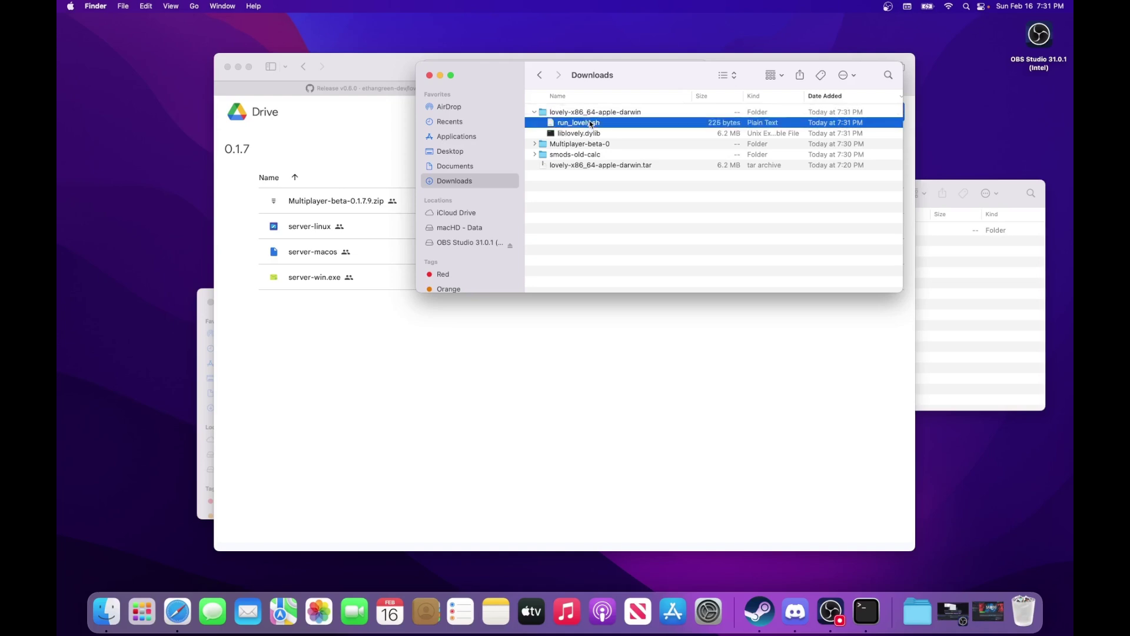
shift+click(588, 135)
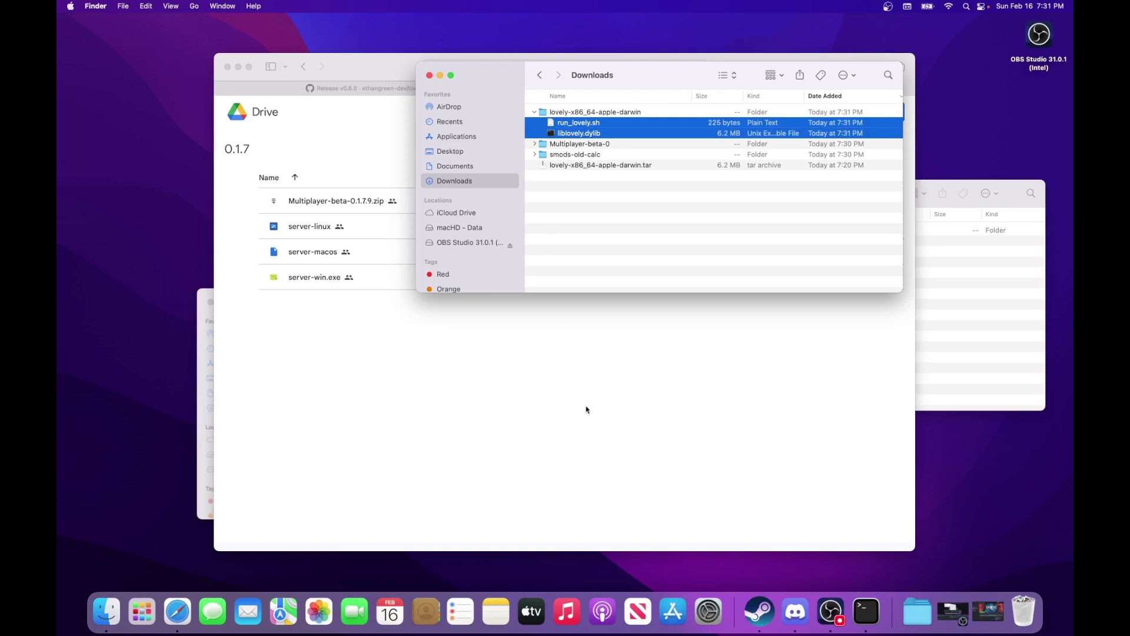
Browse Balatro's local files from the Steam Library via Manage > Browse local files.
click(746, 601)
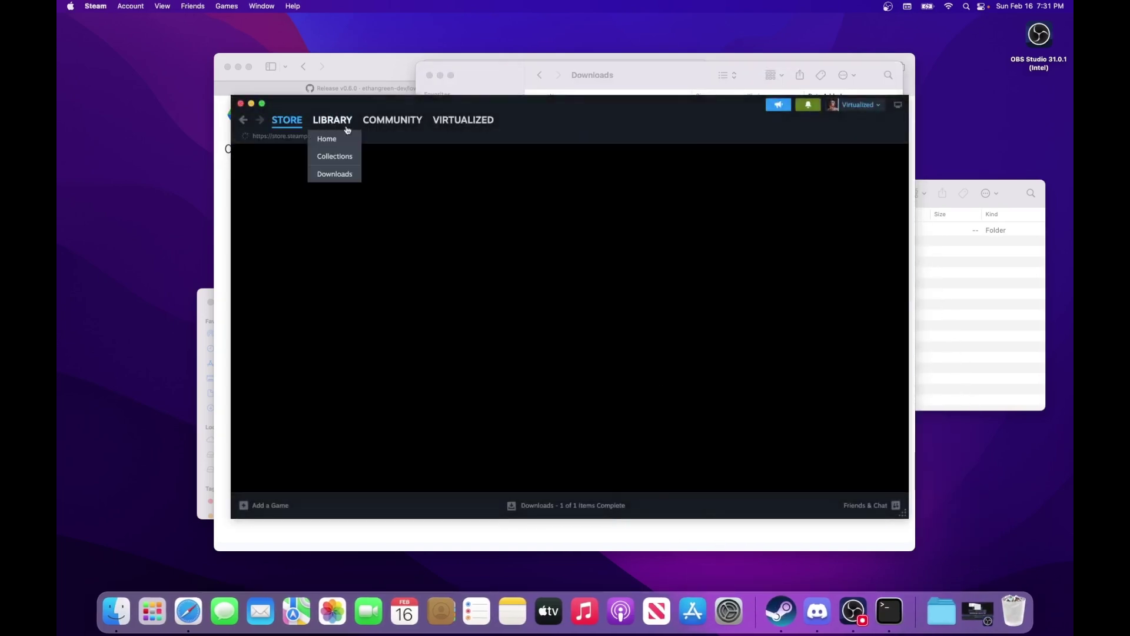
click(347, 130)
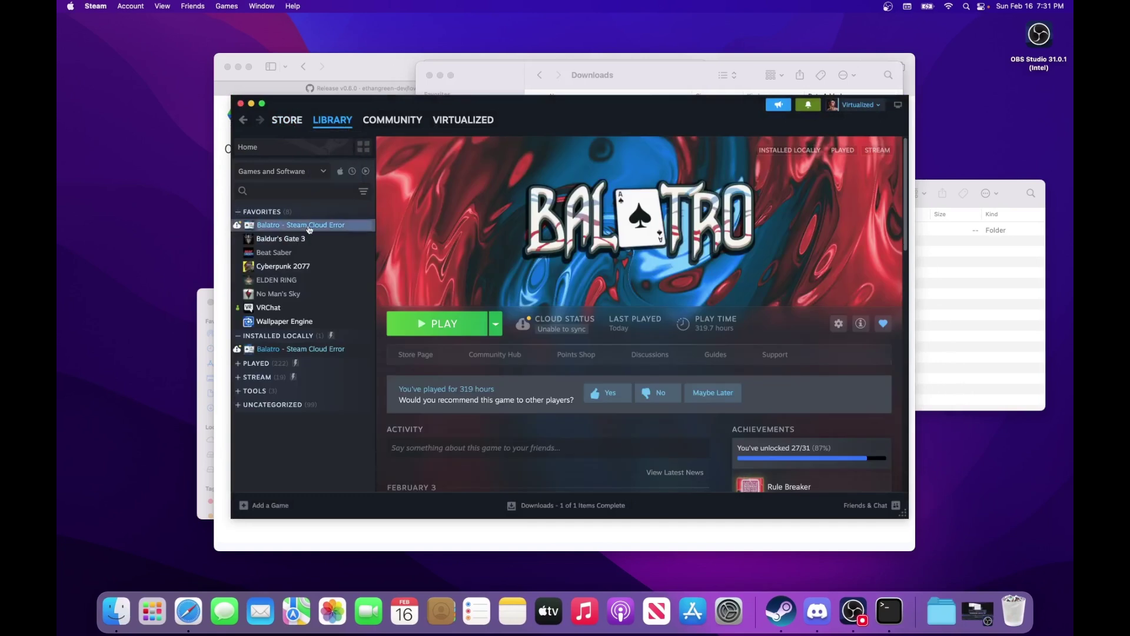
right_click(309, 229)
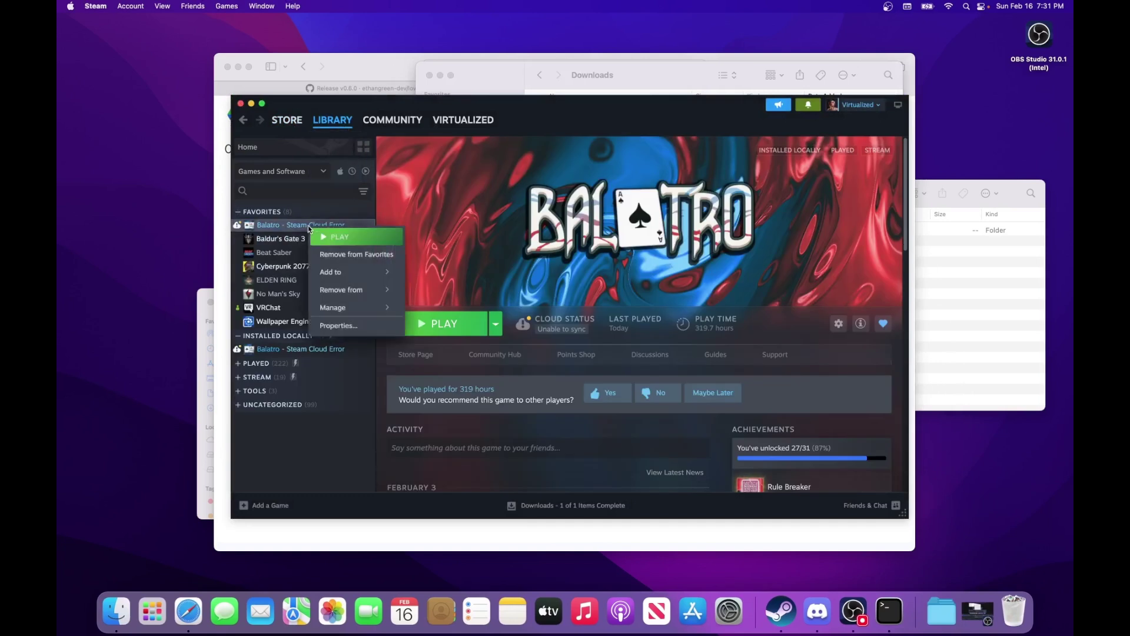
mouse_move(357, 315)
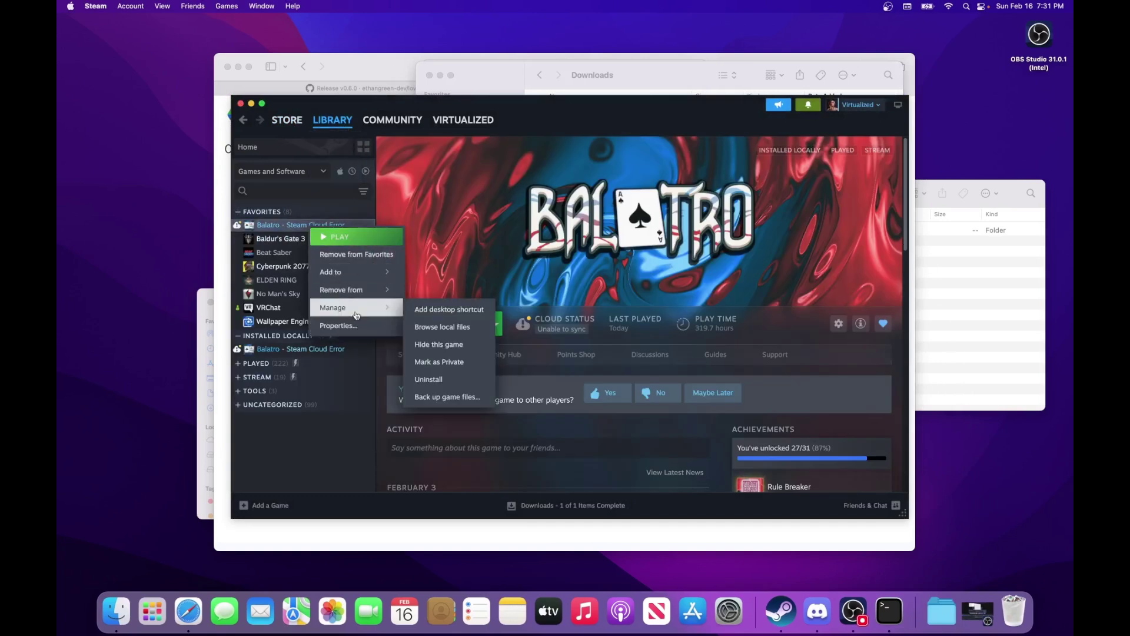
click(443, 332)
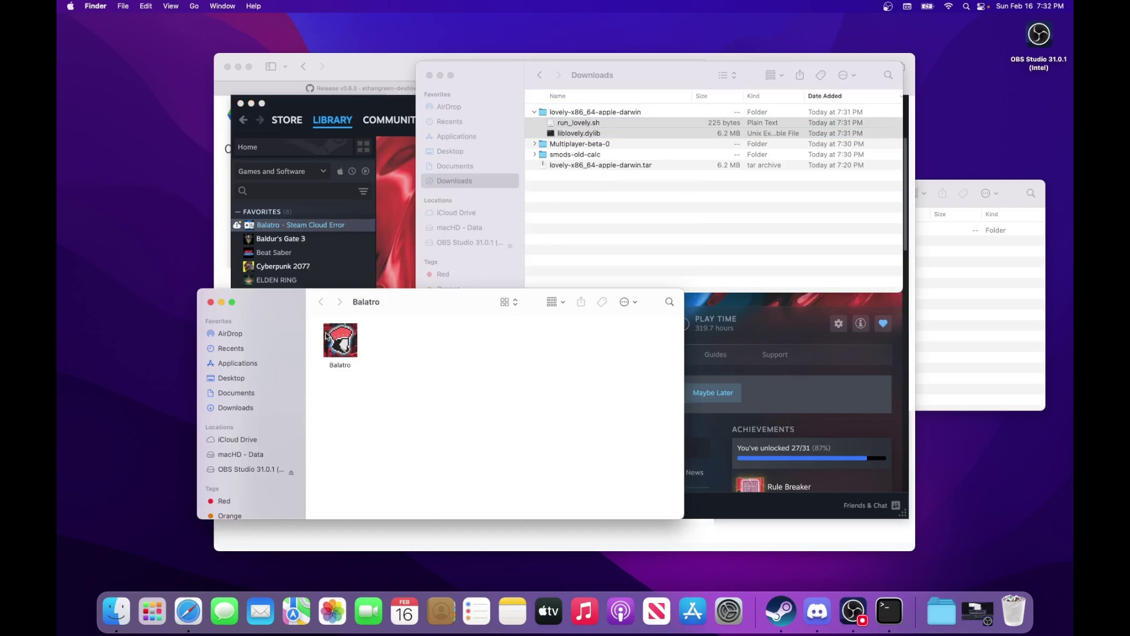
Move run_lovely.sh and liblovely.dylib into the Balatro folder and view it as a list.
drag(604, 133, 490, 357)
click(506, 386)
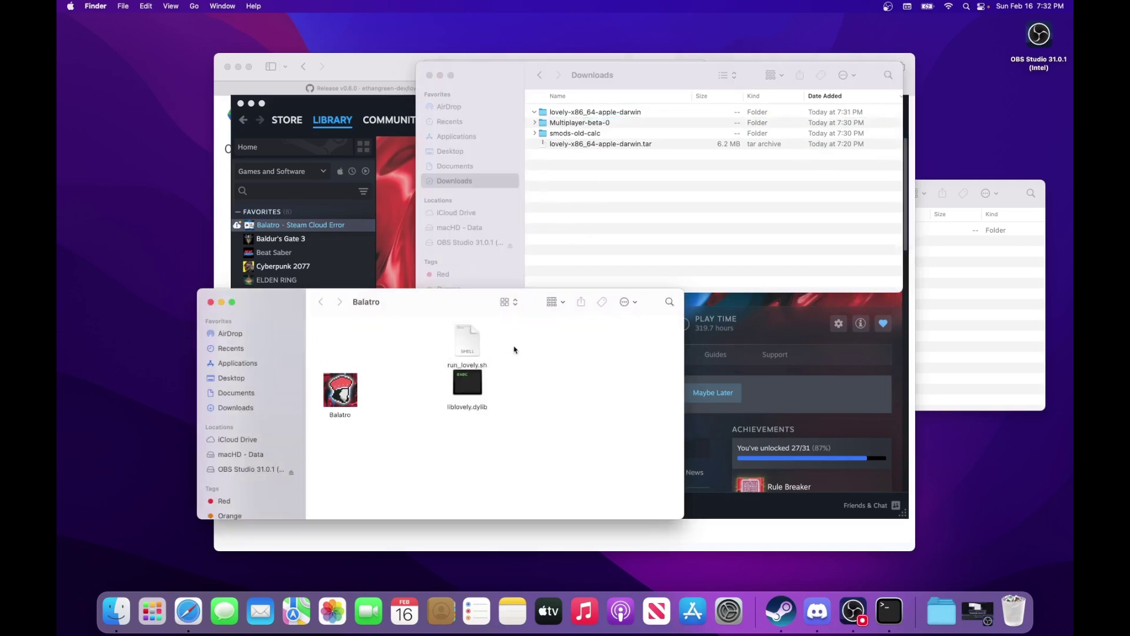
click(509, 302)
click(518, 316)
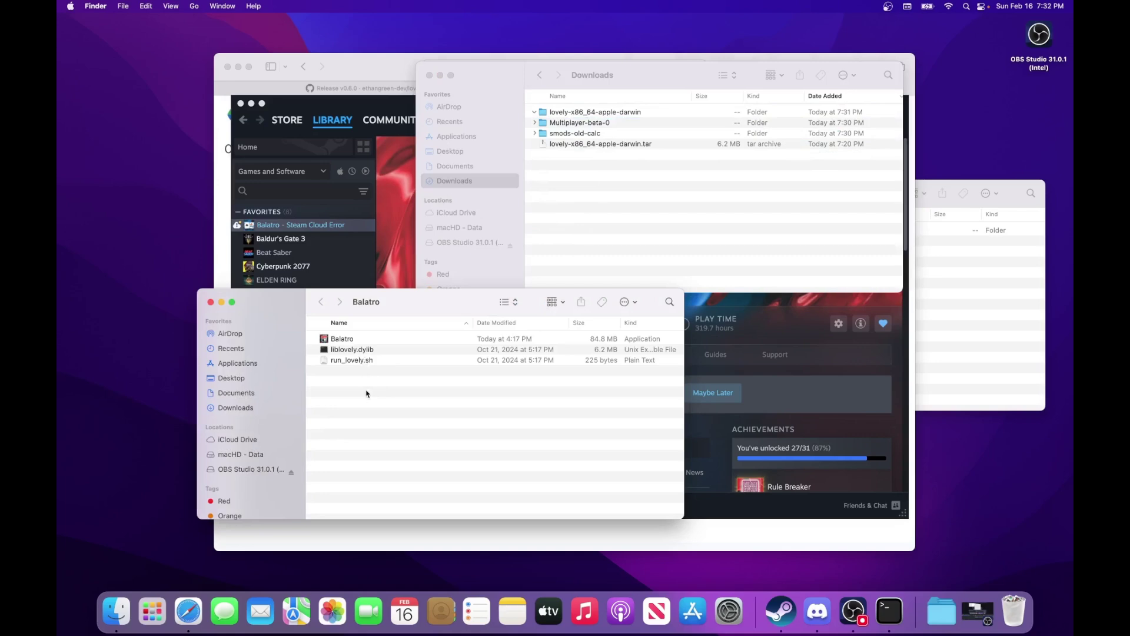
Launch Terminal from Launchpad by searching 'ter'.
click(152, 612)
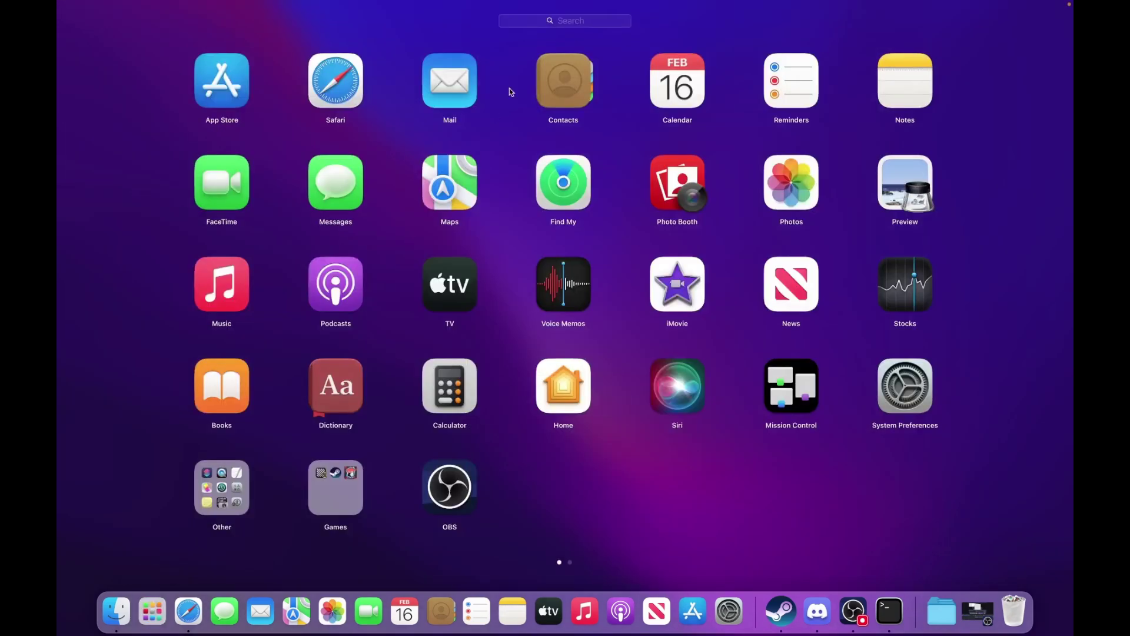
text(ter)
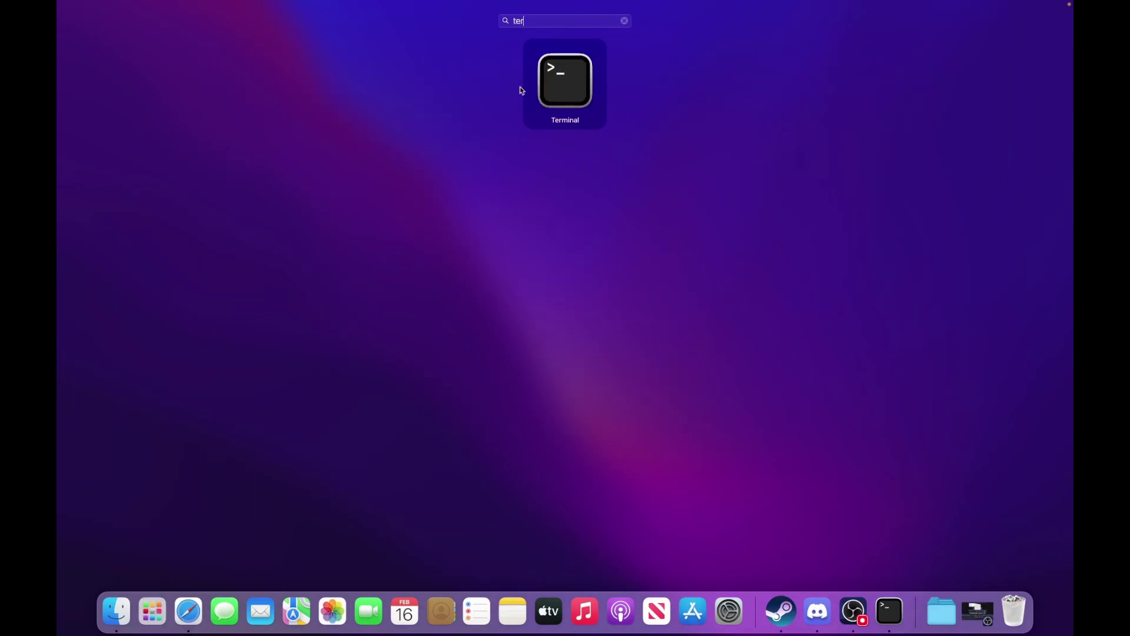
click(569, 85)
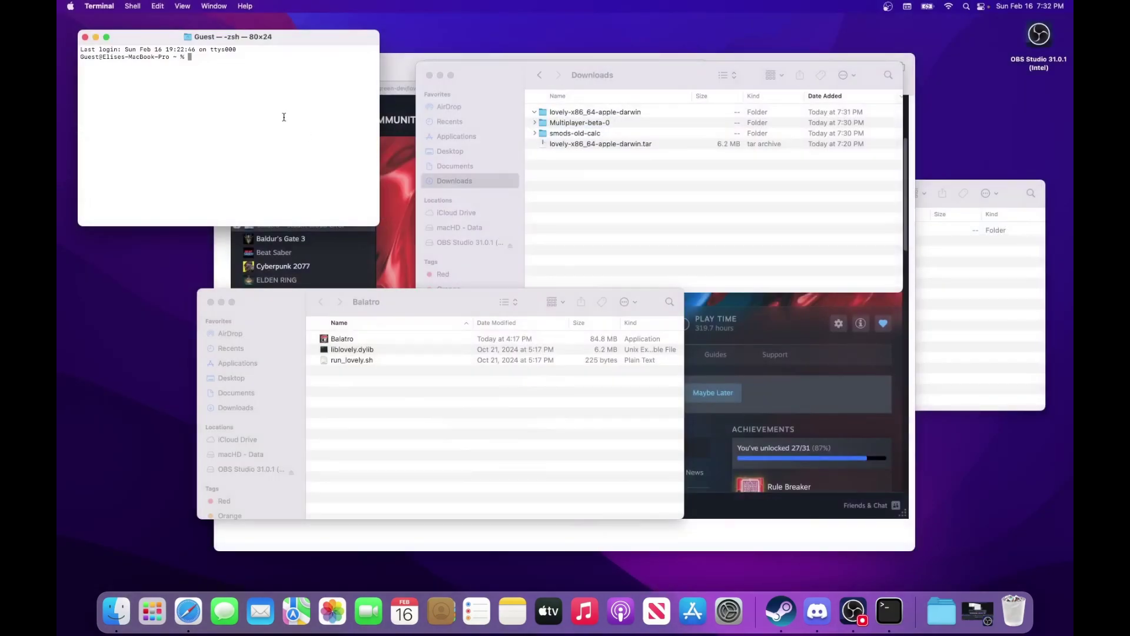
Run run_lovely.sh in Terminal, then cancel the unverified-developer warning for liblovely.dylib.
click(360, 363)
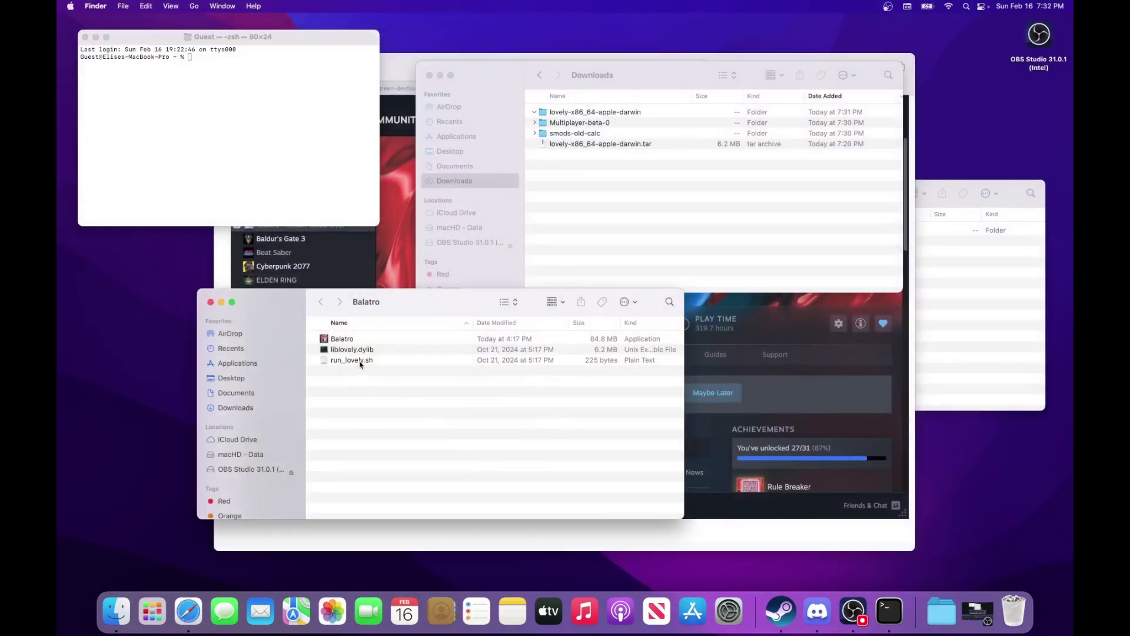
drag(375, 364, 308, 264)
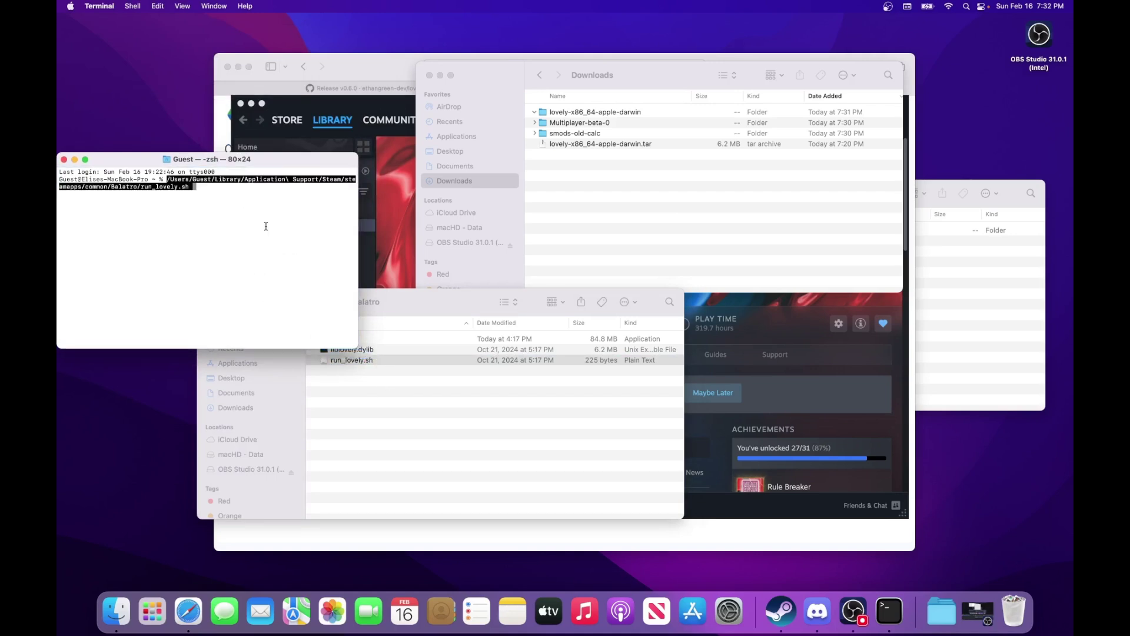
key(Return)
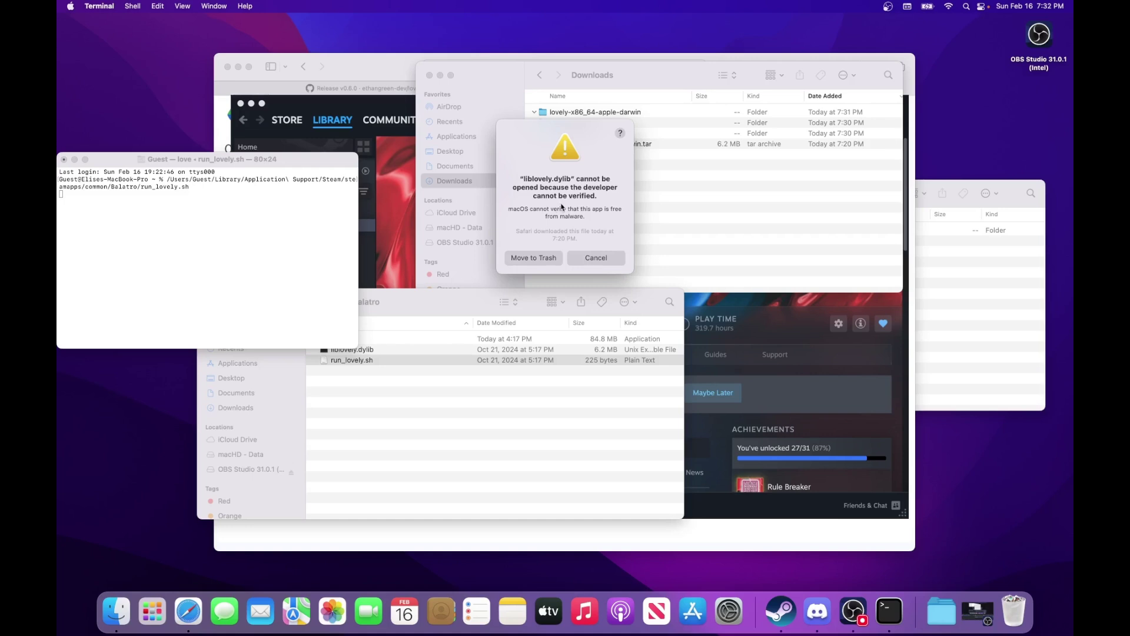
click(606, 259)
Dismiss the repeated warning and launch System Preferences through a Launchpad search for 'system'.
click(606, 259)
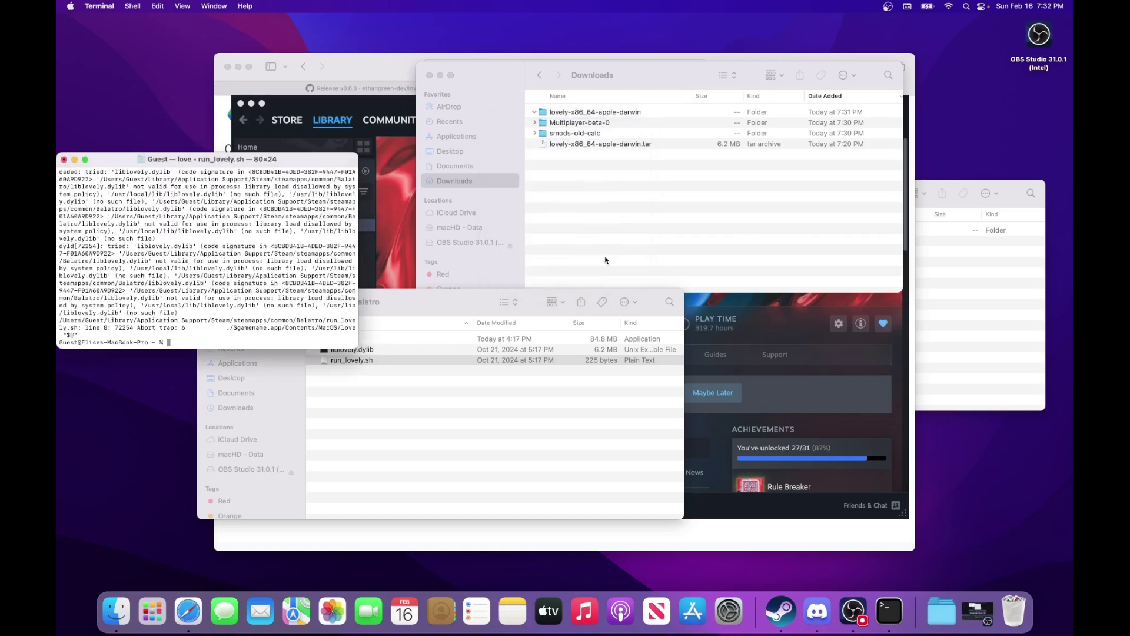
click(161, 604)
text(settings)
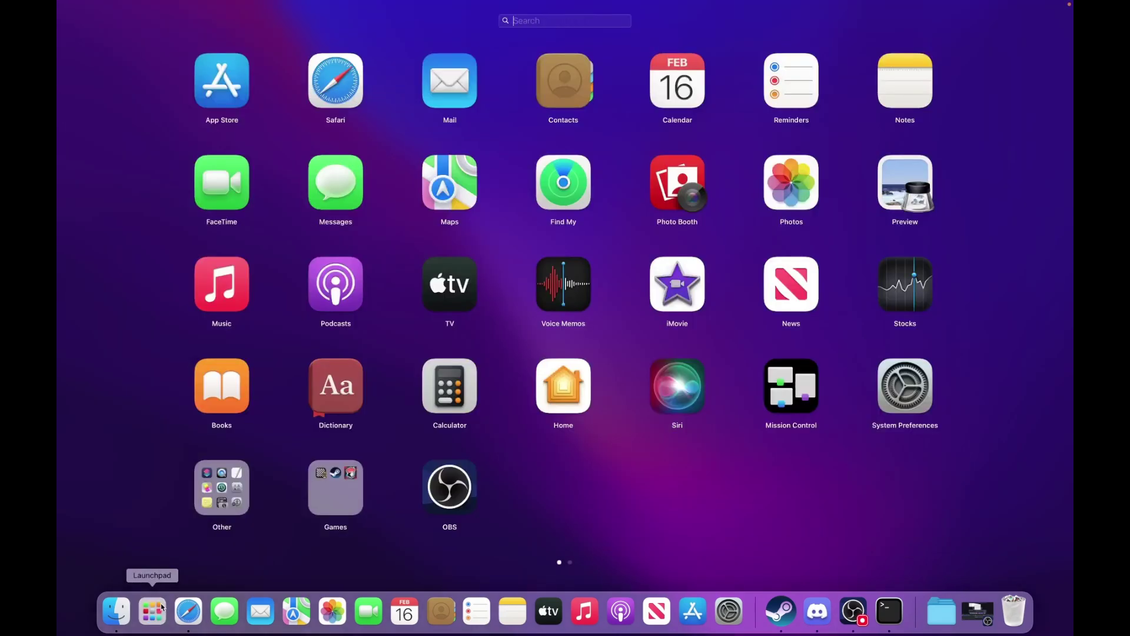
key(BackSpace)
key(BackSpace)
key(BackSpace)
key(BackSpace)
key(BackSpace)
key(BackSpace)
key(BackSpace)
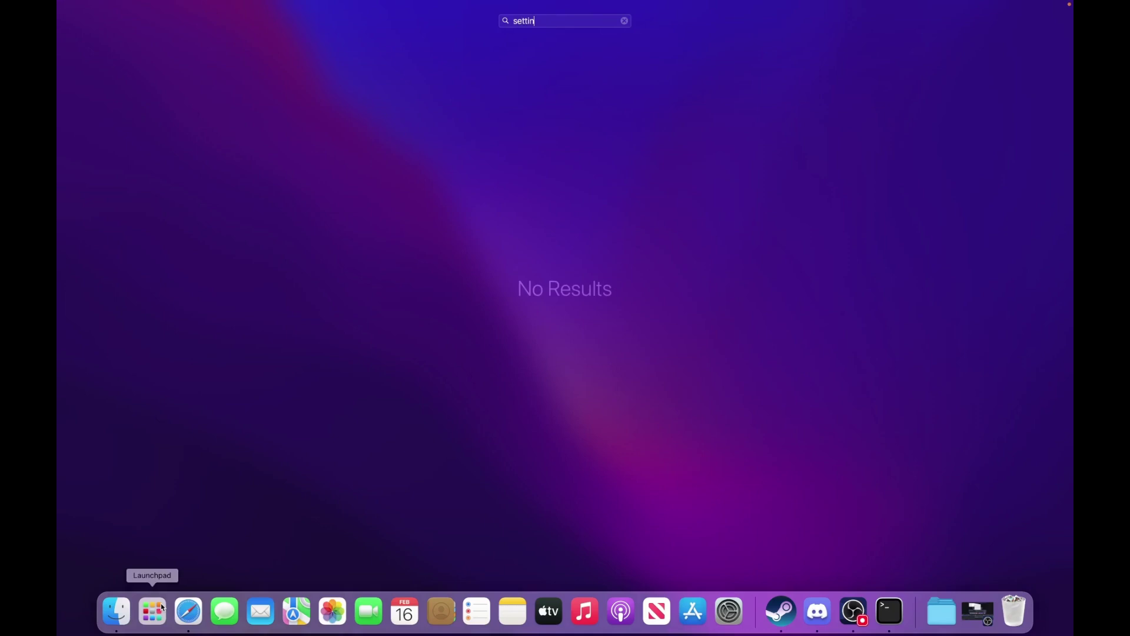
text(ystem)
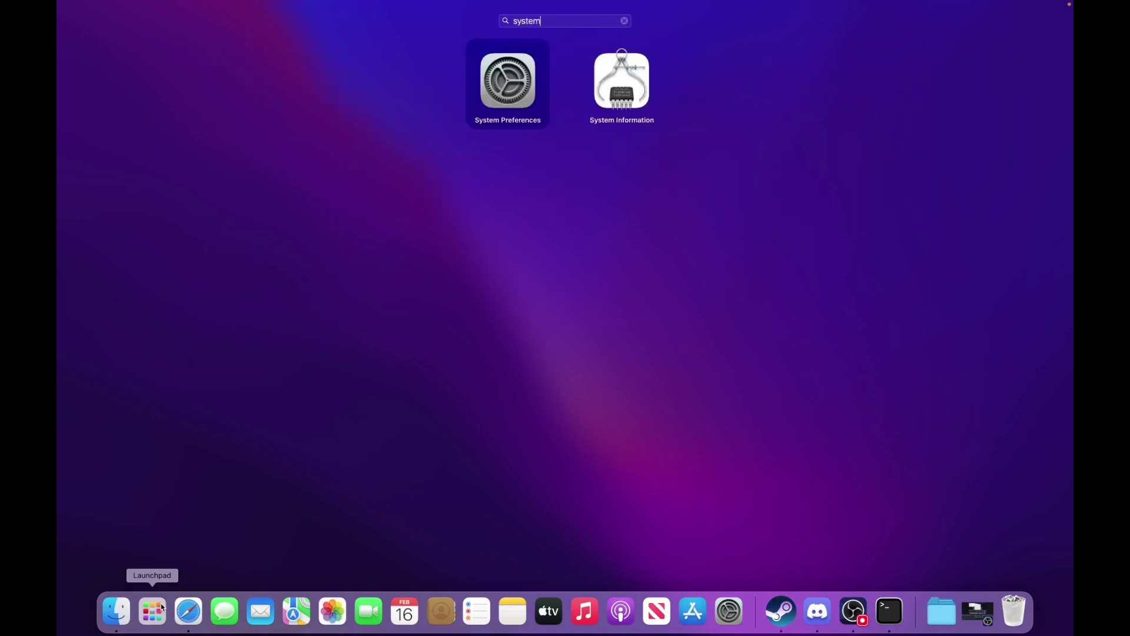
key(Return)
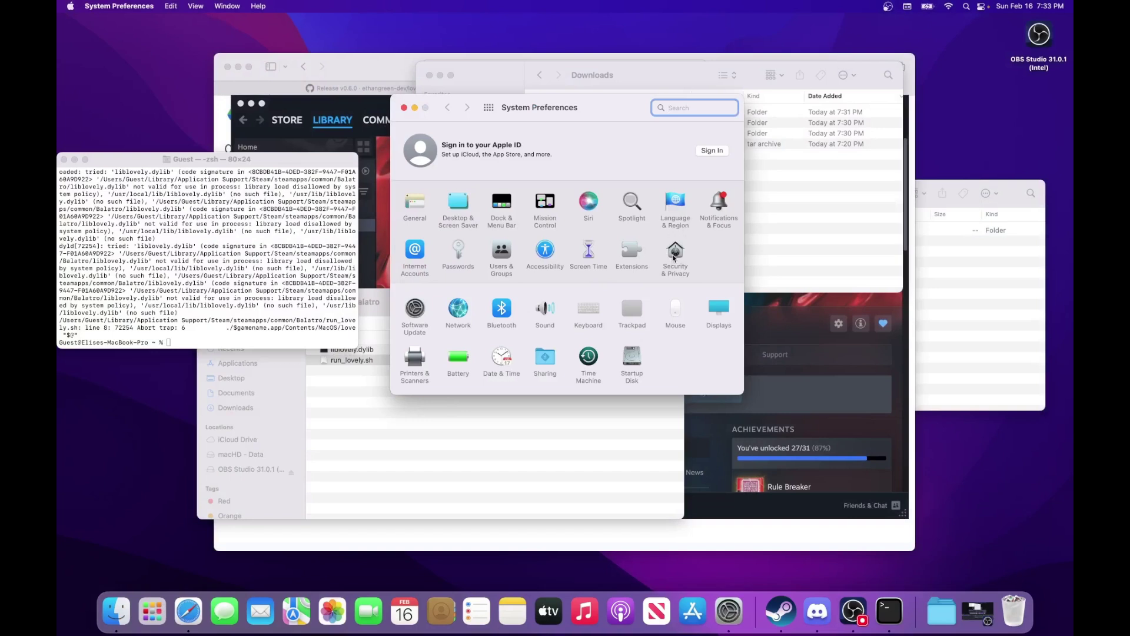
Allow liblovely.dylib anyway in Security & Privacy.
click(674, 257)
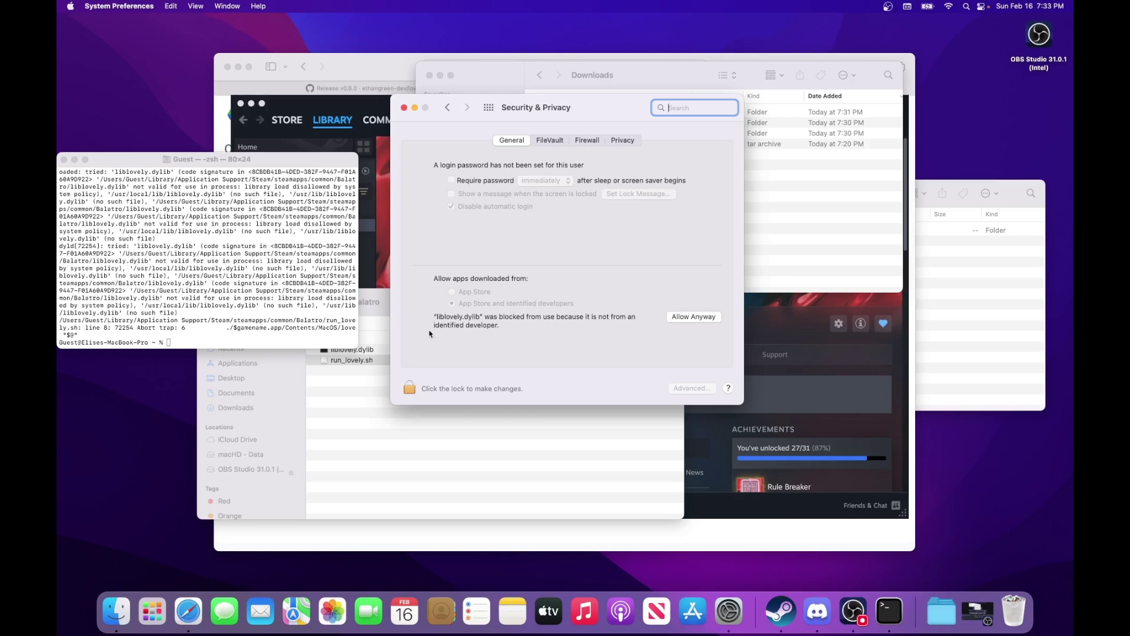
click(689, 320)
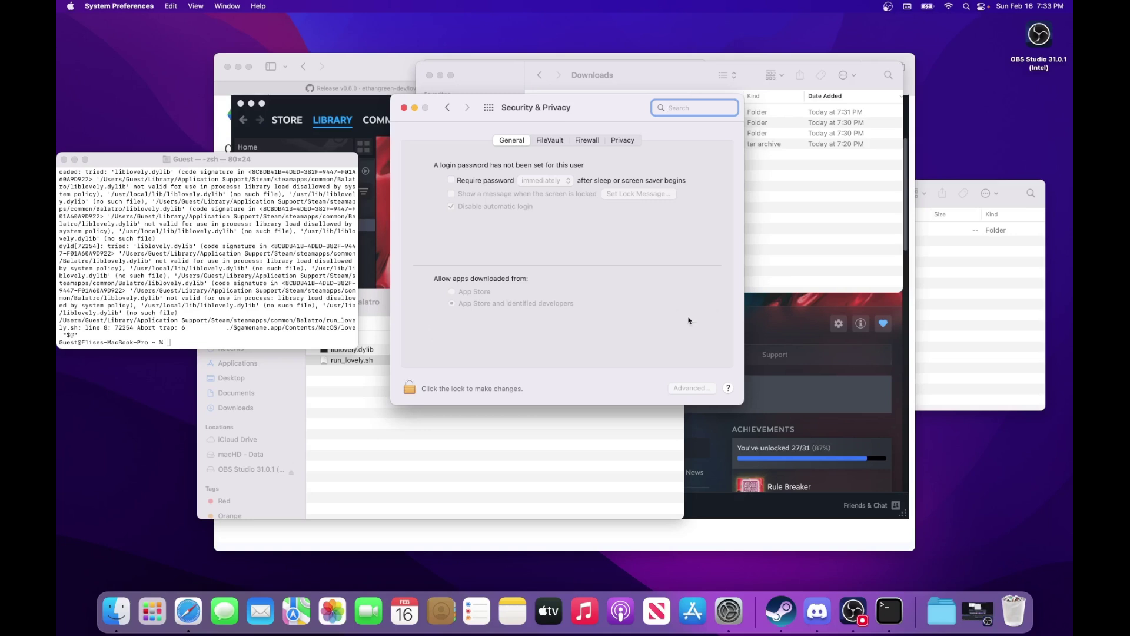
Close System Preferences and rerun run_lovely.sh from the Balatro folder in Terminal.
click(403, 108)
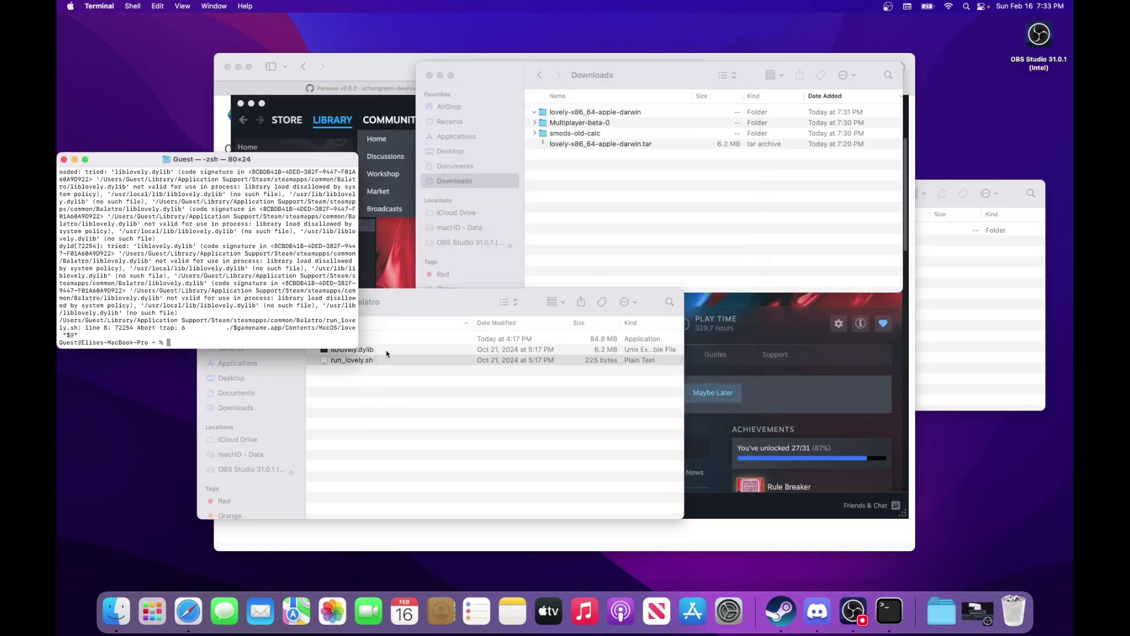
click(351, 361)
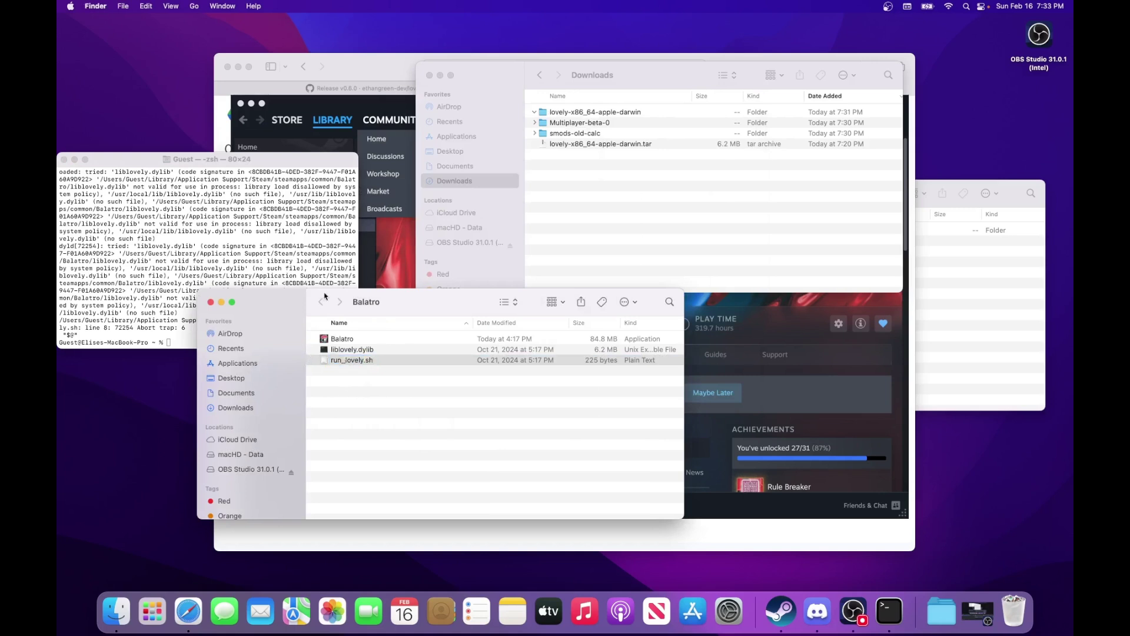
key(super+Tab)
drag(335, 364, 318, 297)
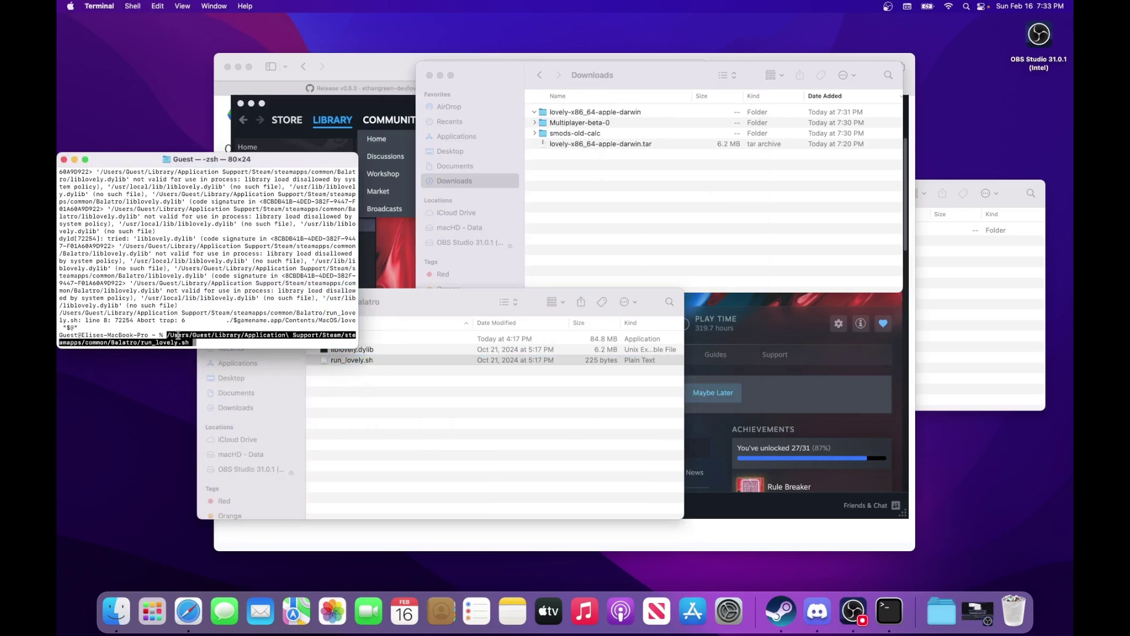
key(Return)
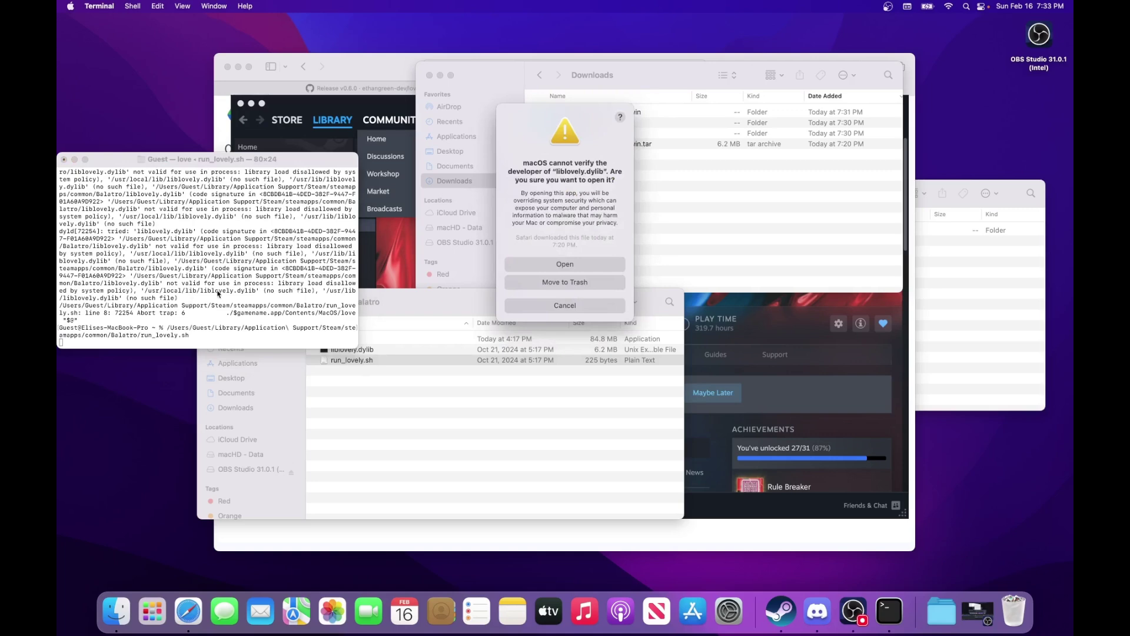
Open liblovely.dylib so Balatro starts through Lovely, then quit the game.
click(565, 264)
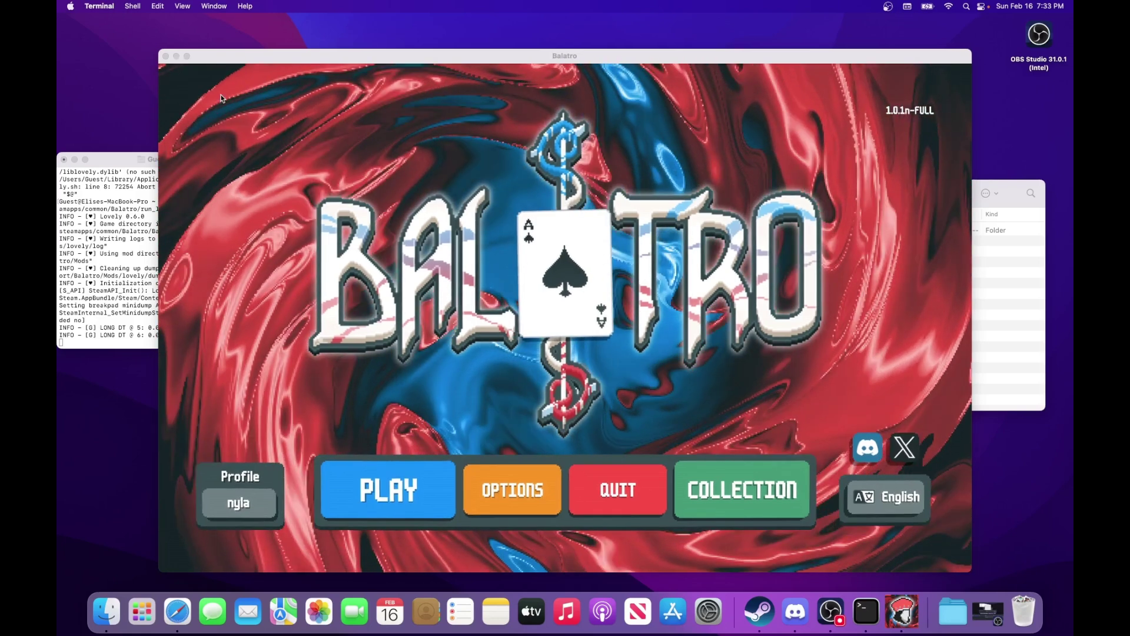
click(166, 56)
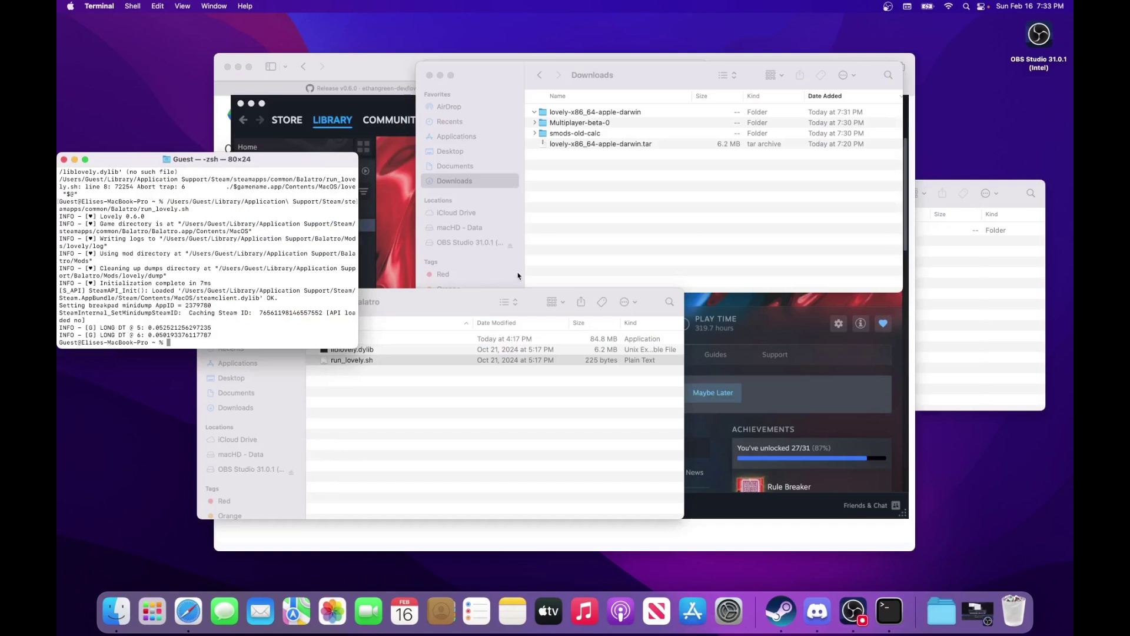
Open ~/Library/Application Support/Balatro in Finder via a Spotlight search.
click(958, 313)
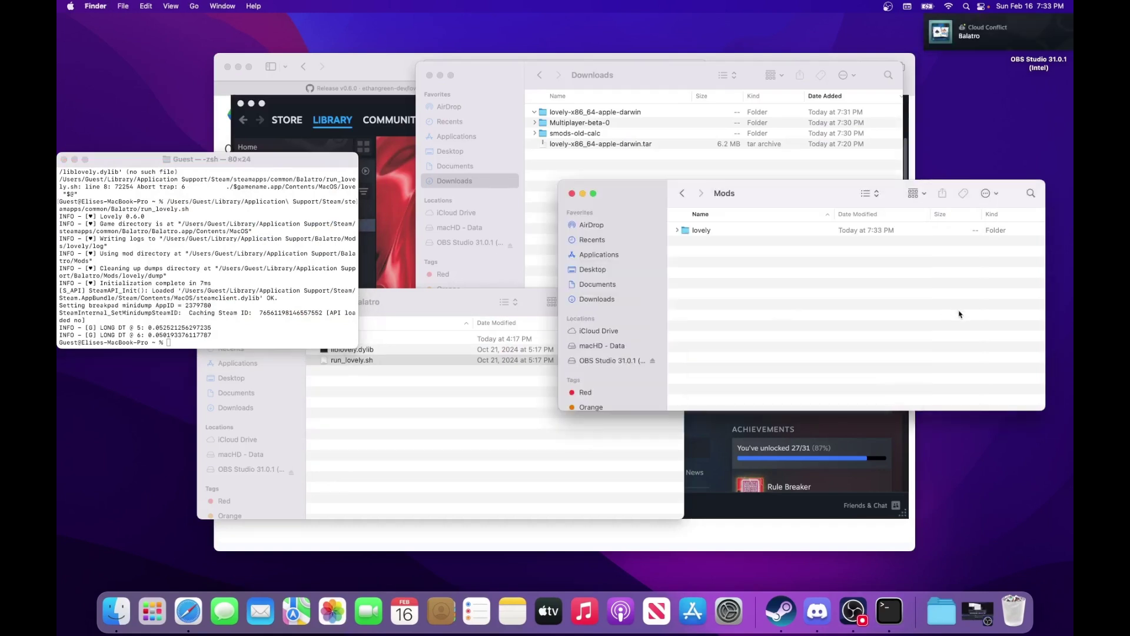
click(682, 193)
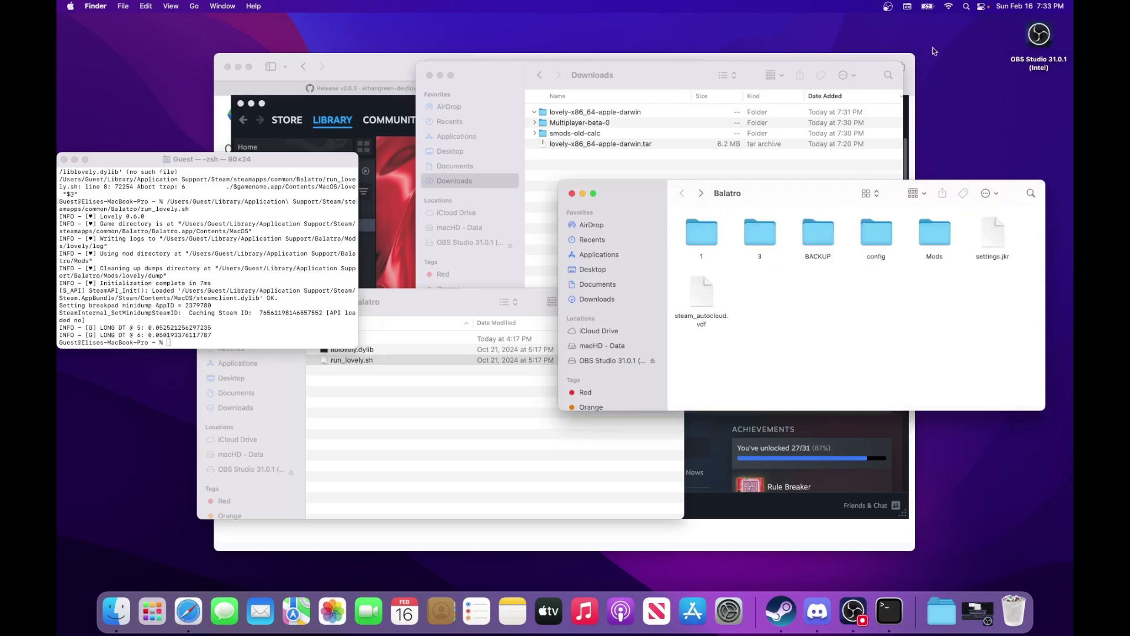
click(967, 10)
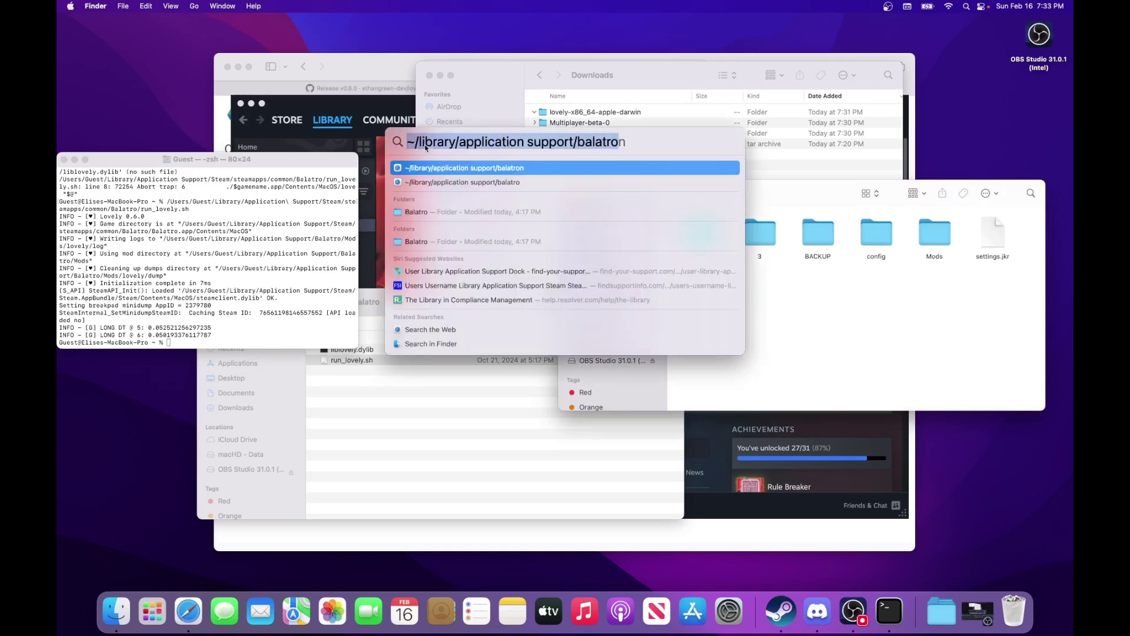
key(Right)
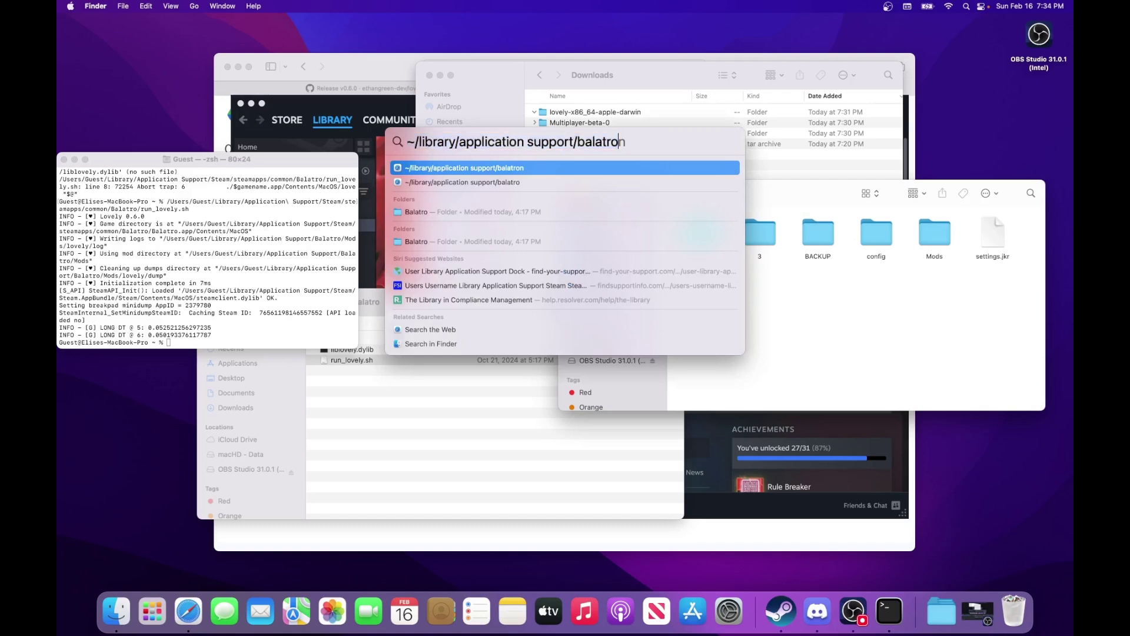
click(500, 213)
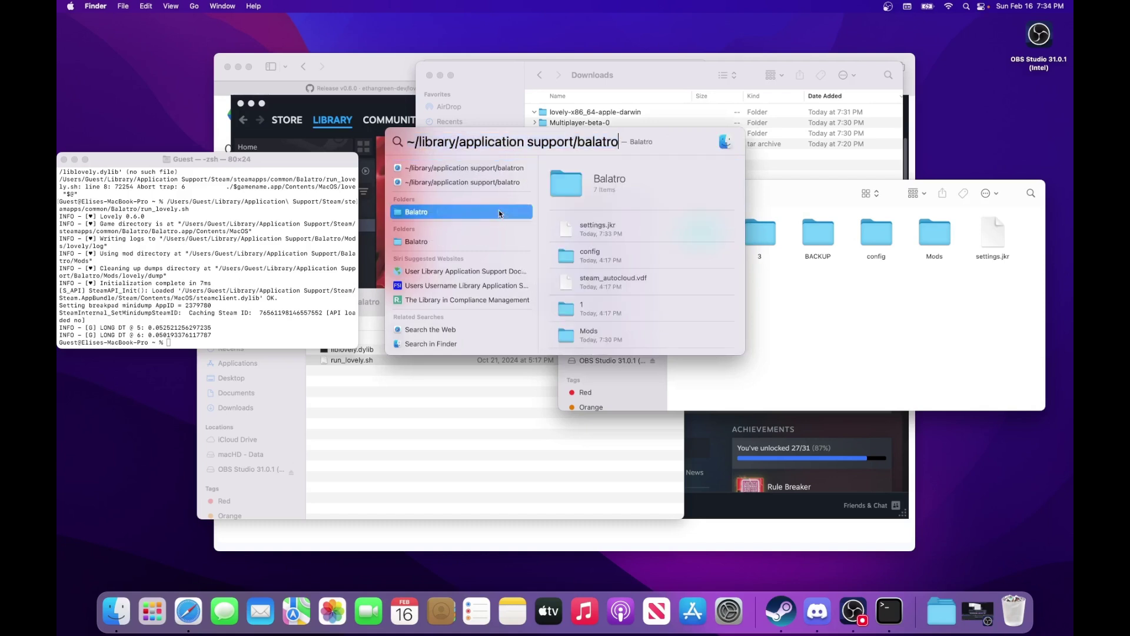
double_click(615, 183)
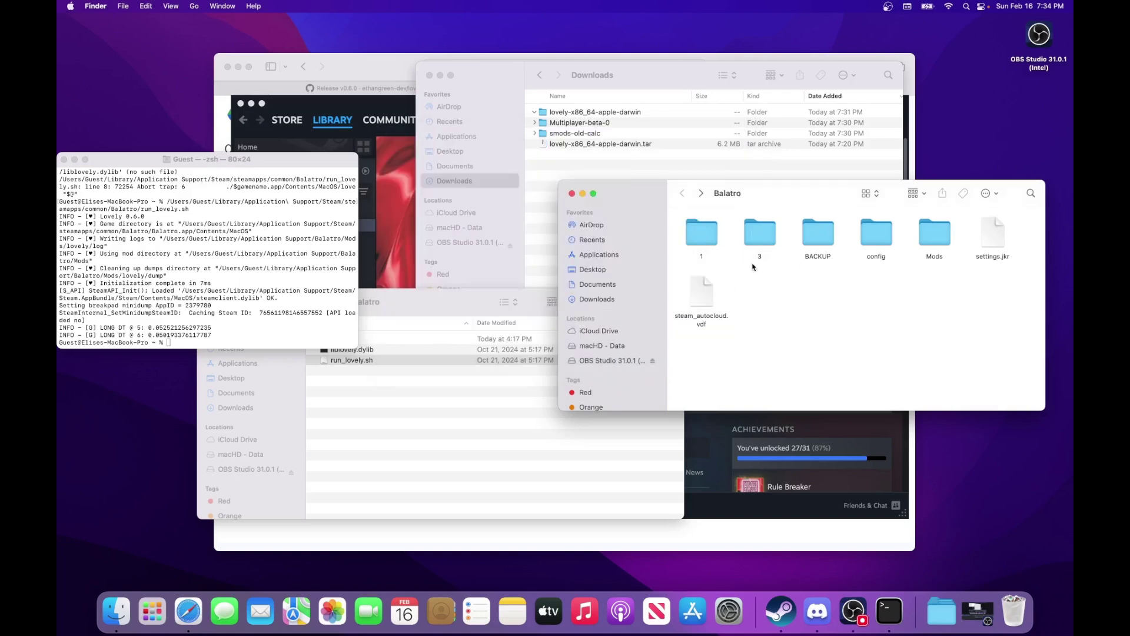
Move the Multiplayer-beta-0 and smods-old-calc folders from Downloads into Balatro's Mods folder.
click(934, 242)
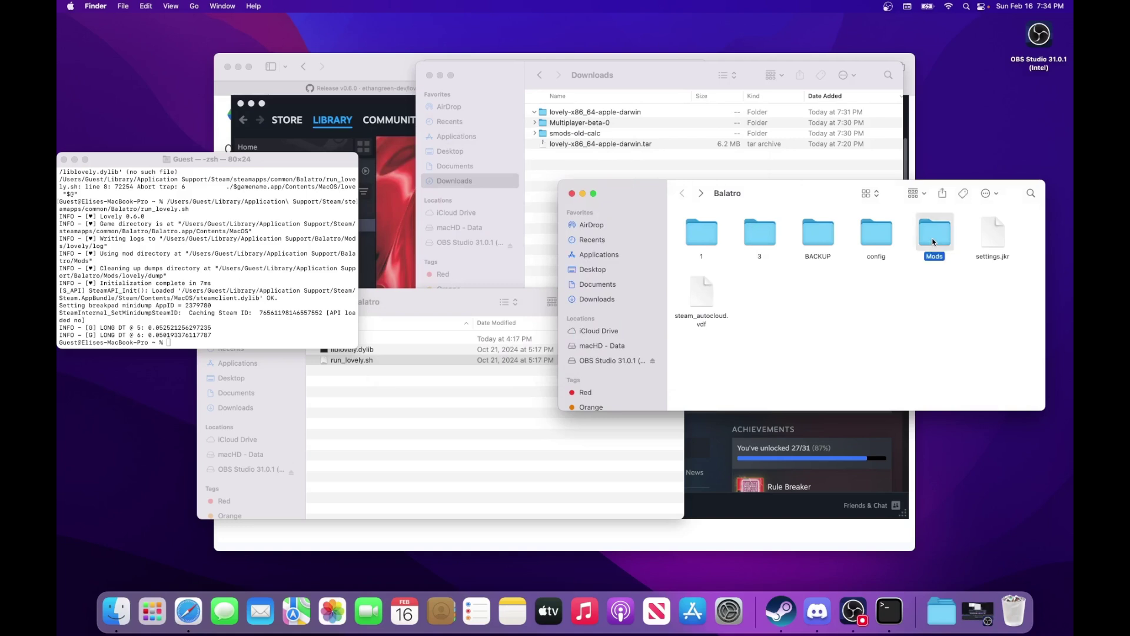
double_click(933, 242)
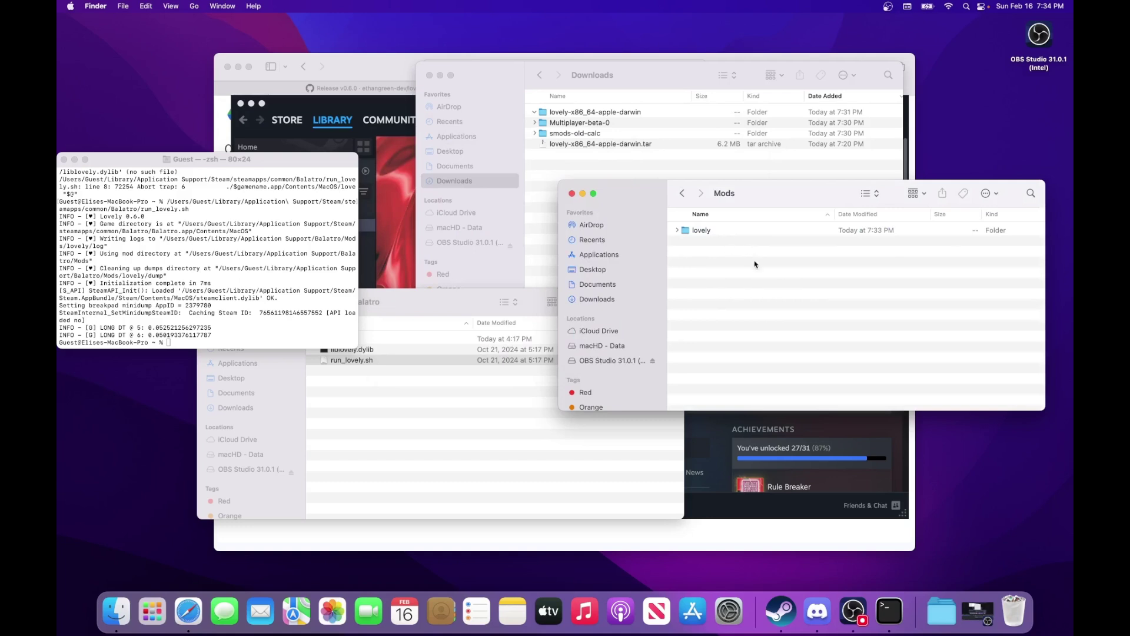
click(571, 129)
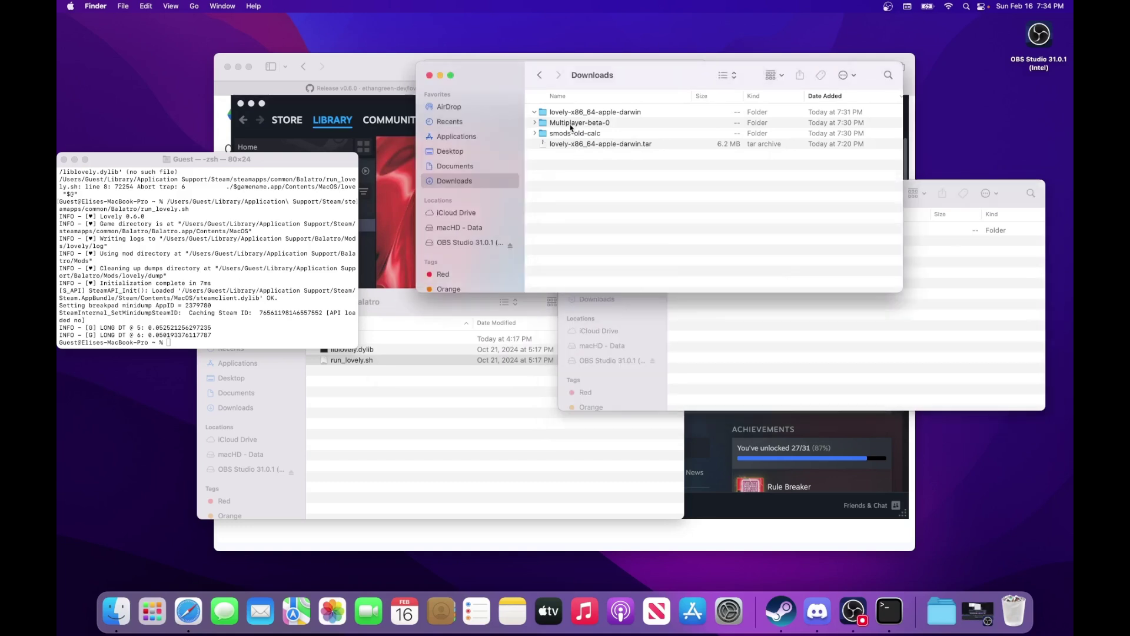
click(571, 122)
shift+click(571, 134)
drag(570, 134, 739, 349)
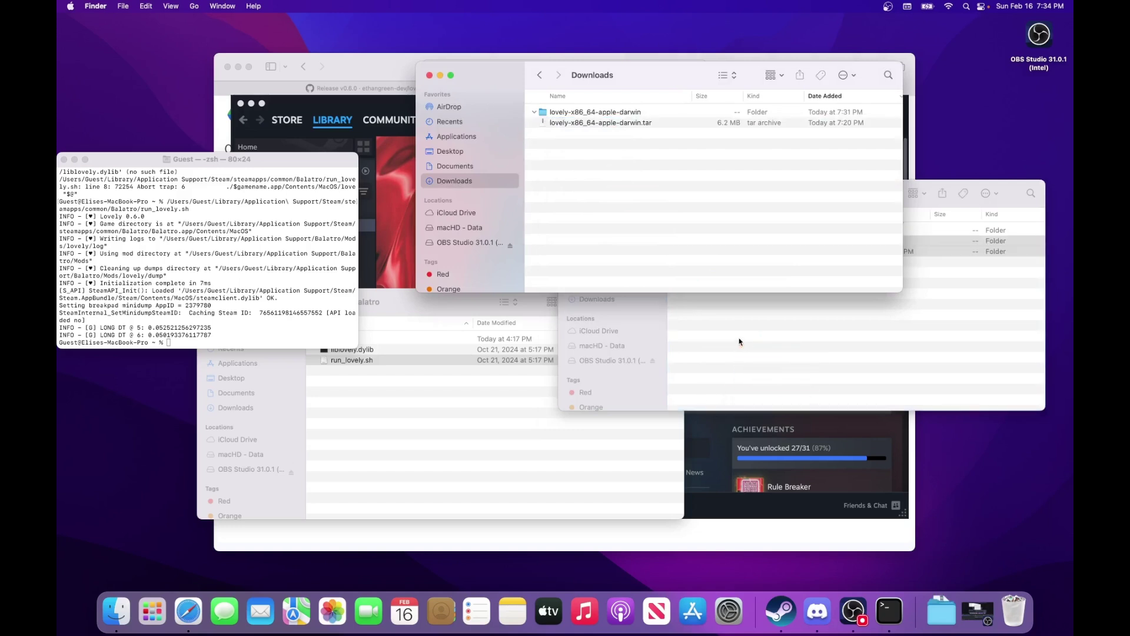
click(739, 349)
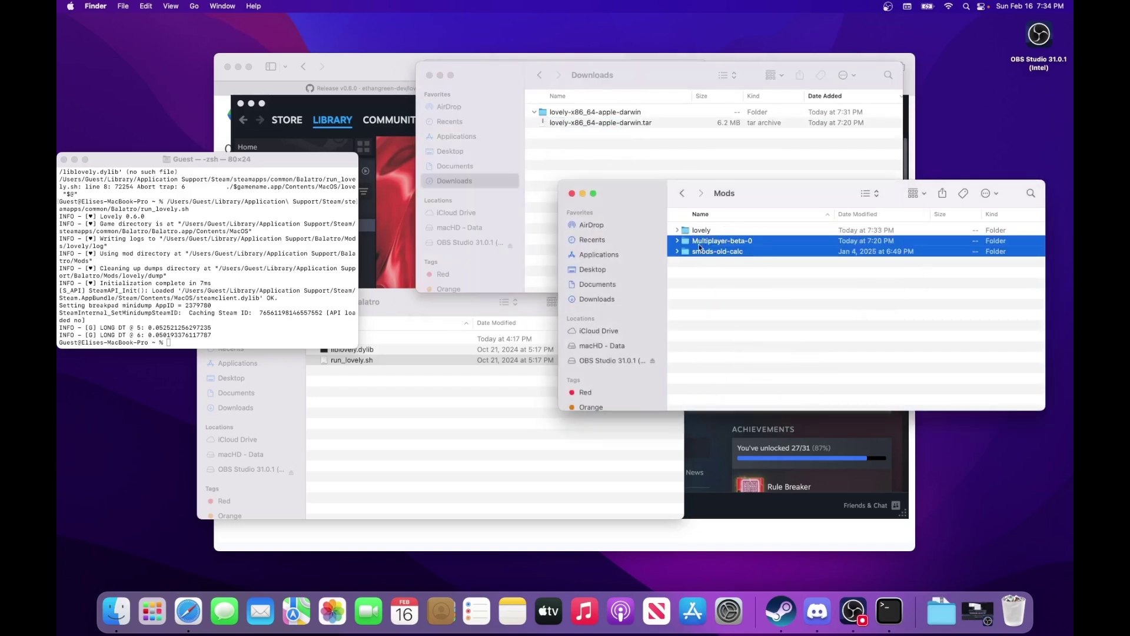
click(733, 271)
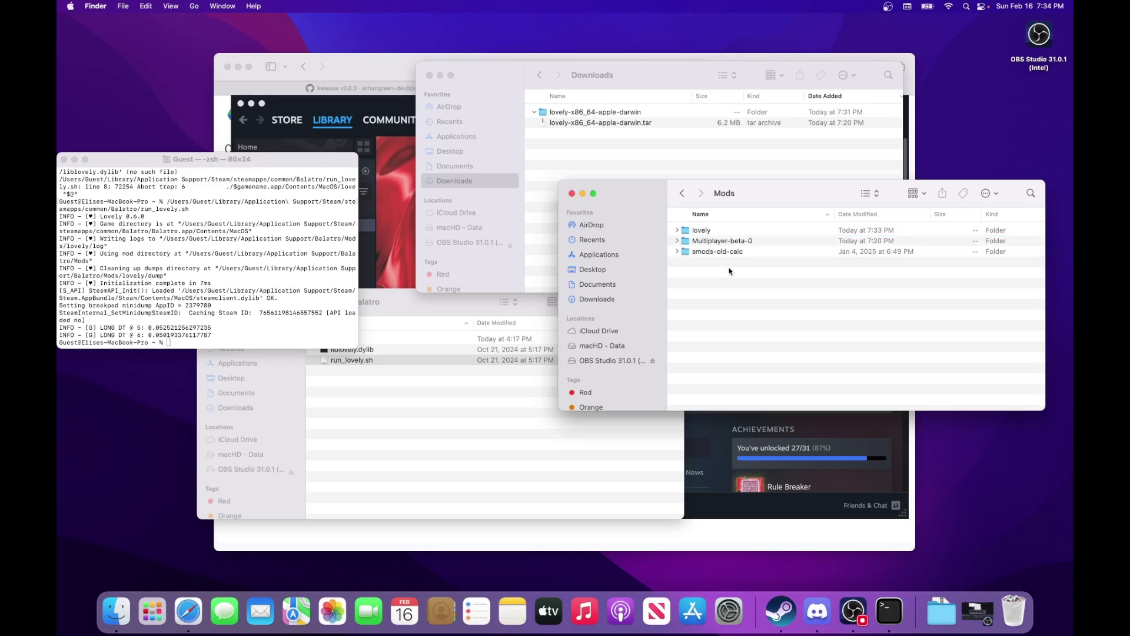
Rerun the previous run_lovely.sh launch command in Terminal to start modded Balatro.
click(297, 318)
key(Up)
key(Return)
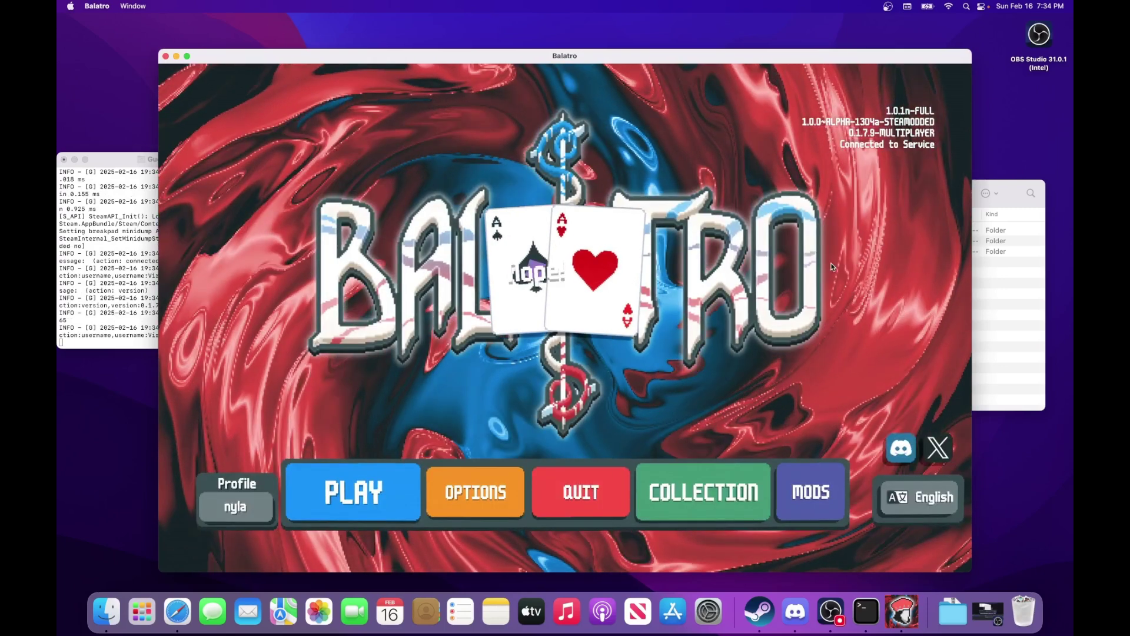
click(795, 517)
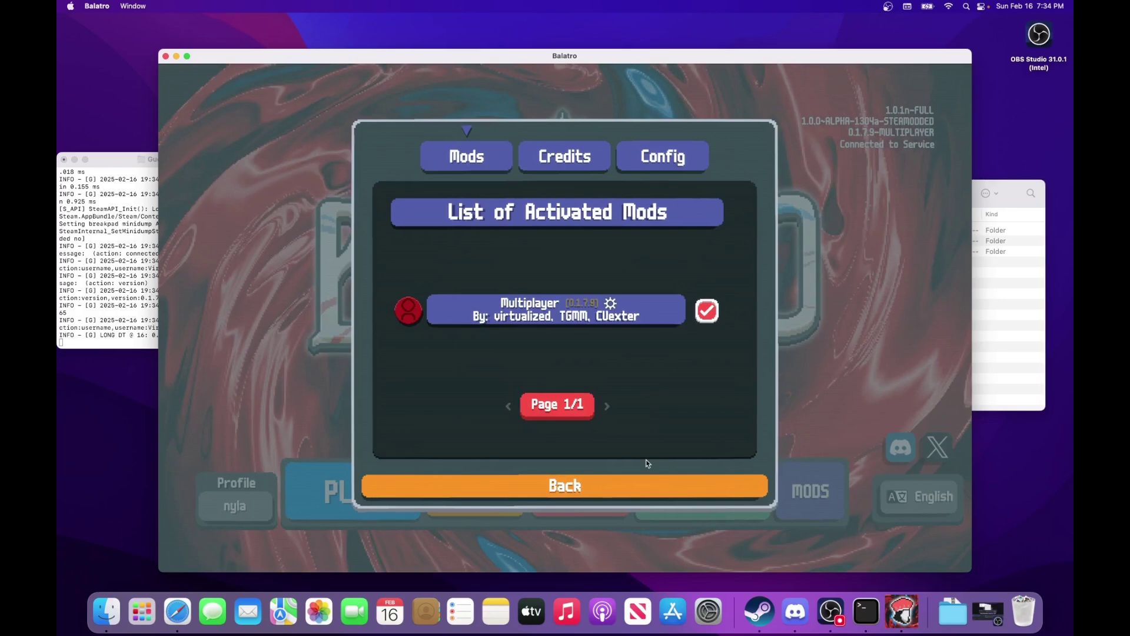
click(643, 483)
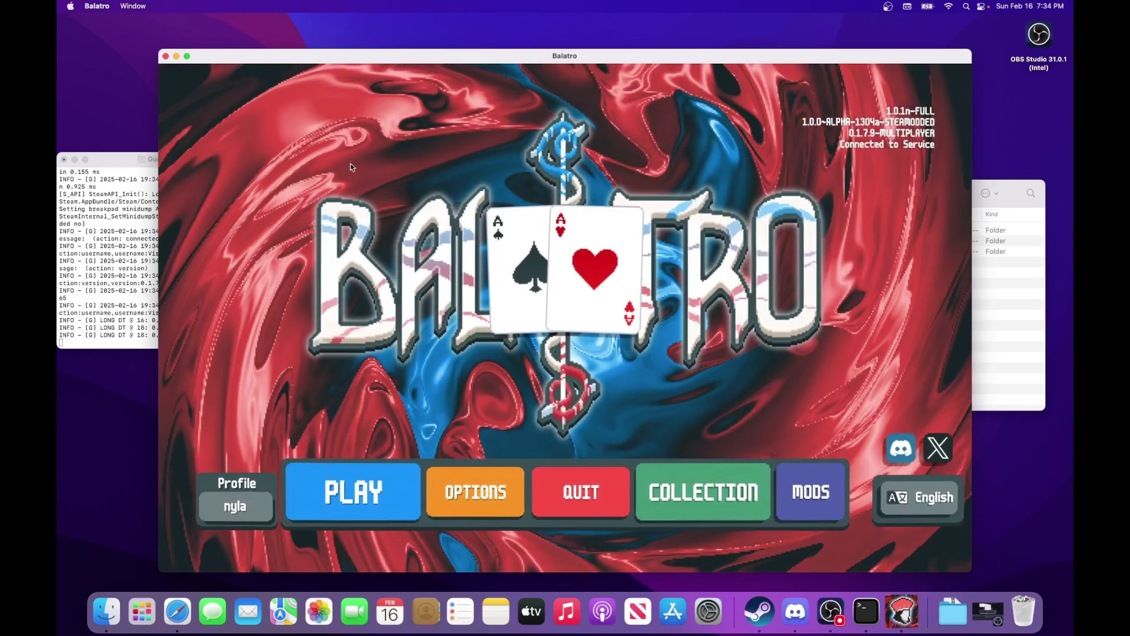
Close the Balatro game window, returning to the Terminal prompt.
click(166, 57)
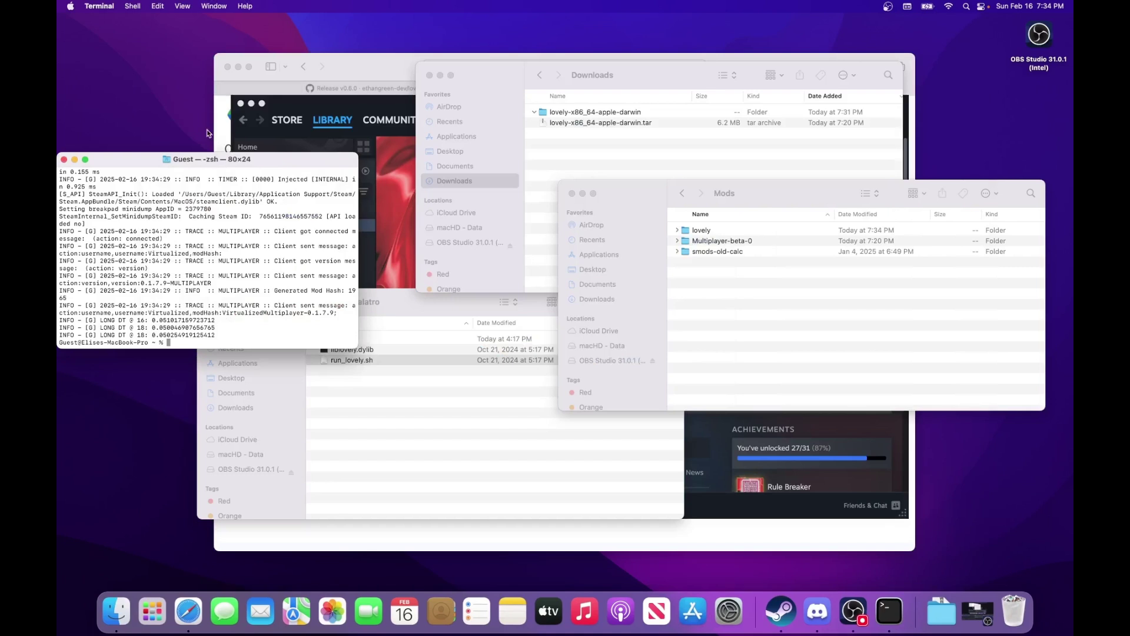